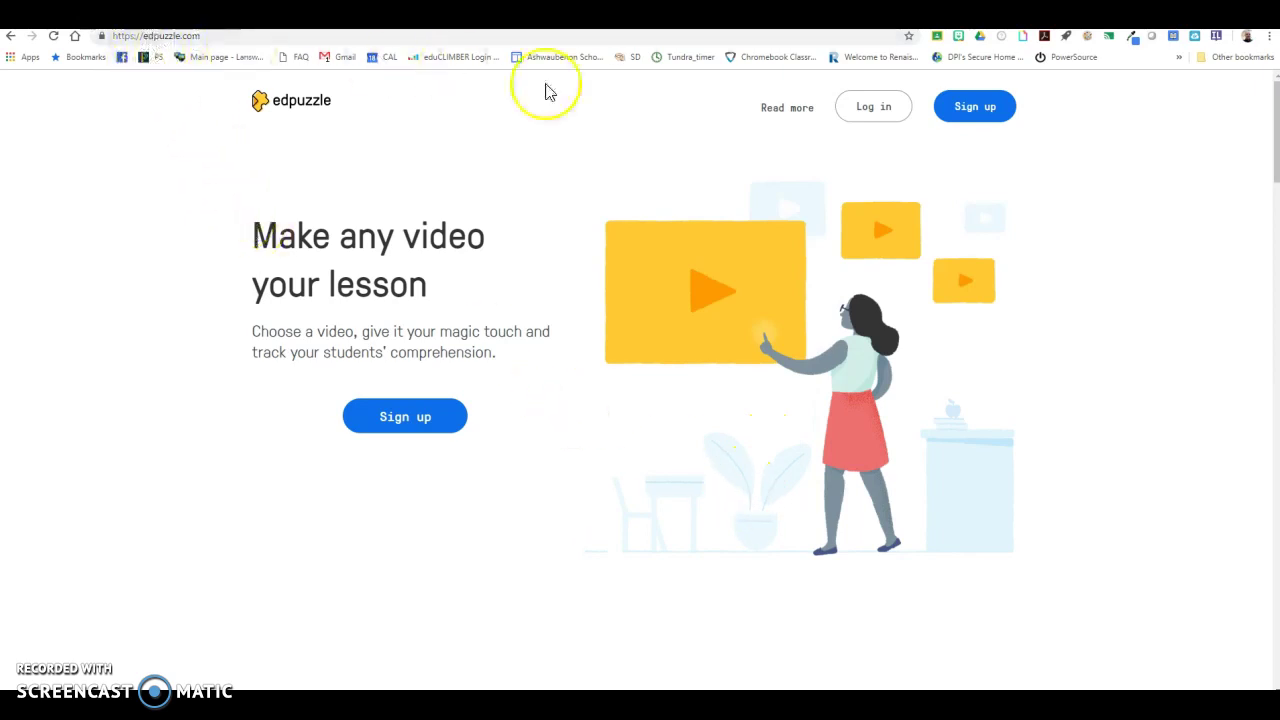
- Log in to Edpuzzle as a teacher using the existing Google account
{"action": "left_click", "coordinate": [879, 107]}
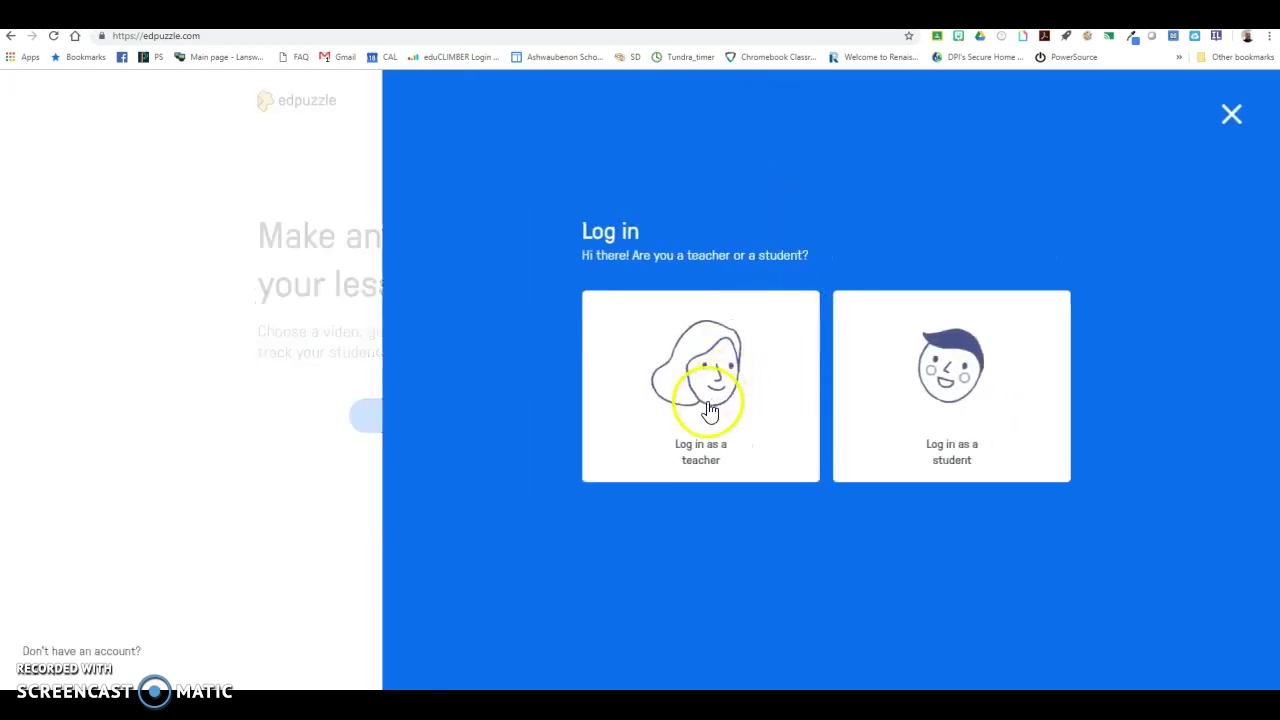
{"action": "left_click", "coordinate": [712, 420]}
{"action": "left_click", "coordinate": [801, 310]}
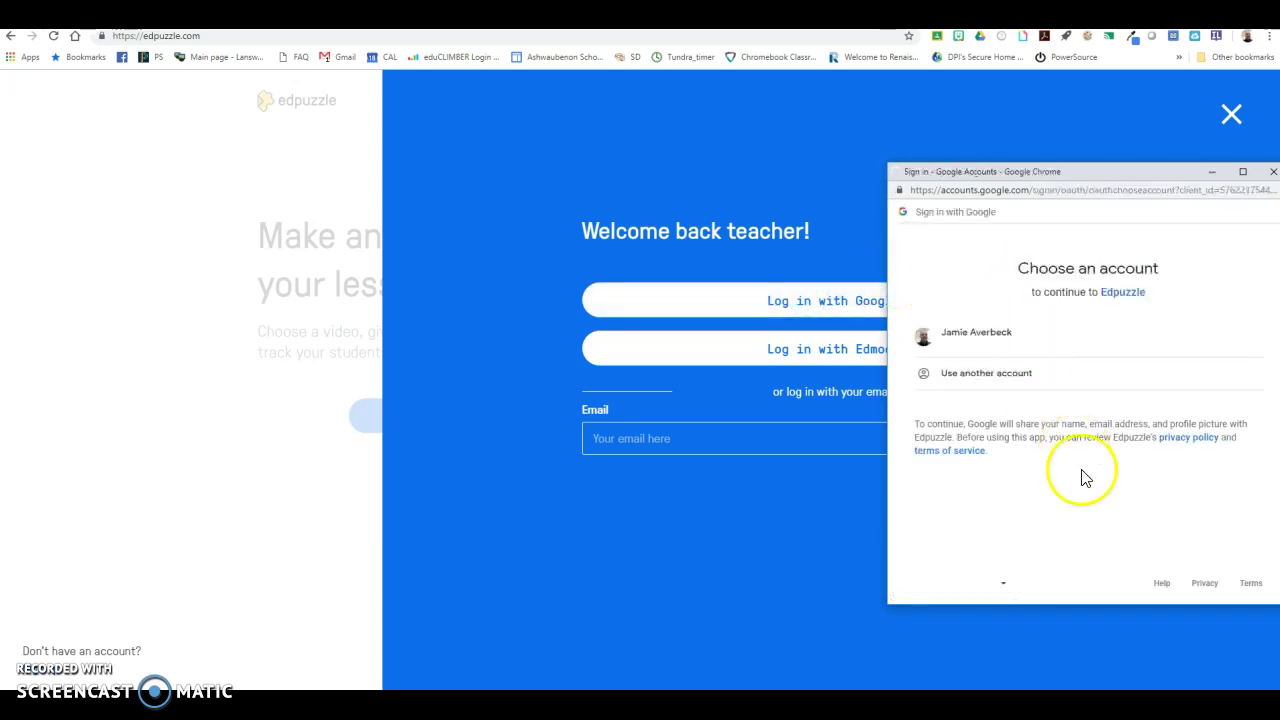
{"action": "left_click", "coordinate": [1011, 340]}
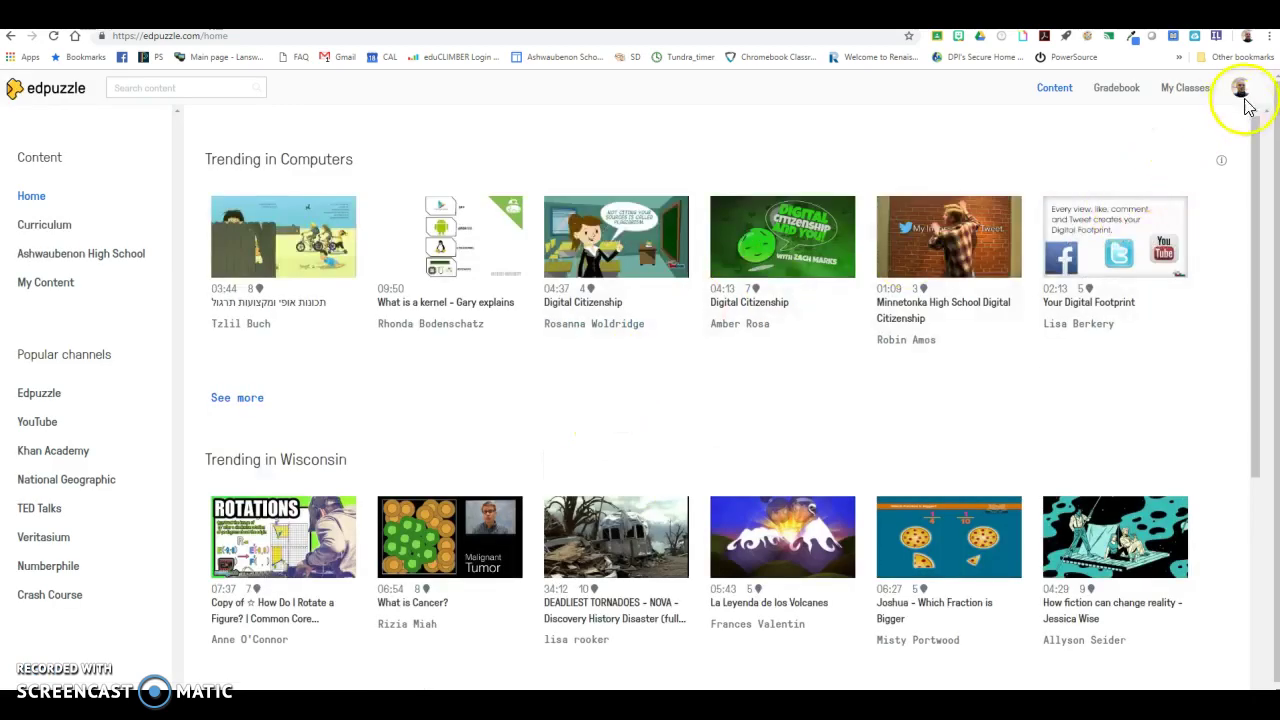
- Examine the ASD Tech class page and its import option, and browse the trending videos on the content home page
{"action": "left_click", "coordinate": [1187, 90]}
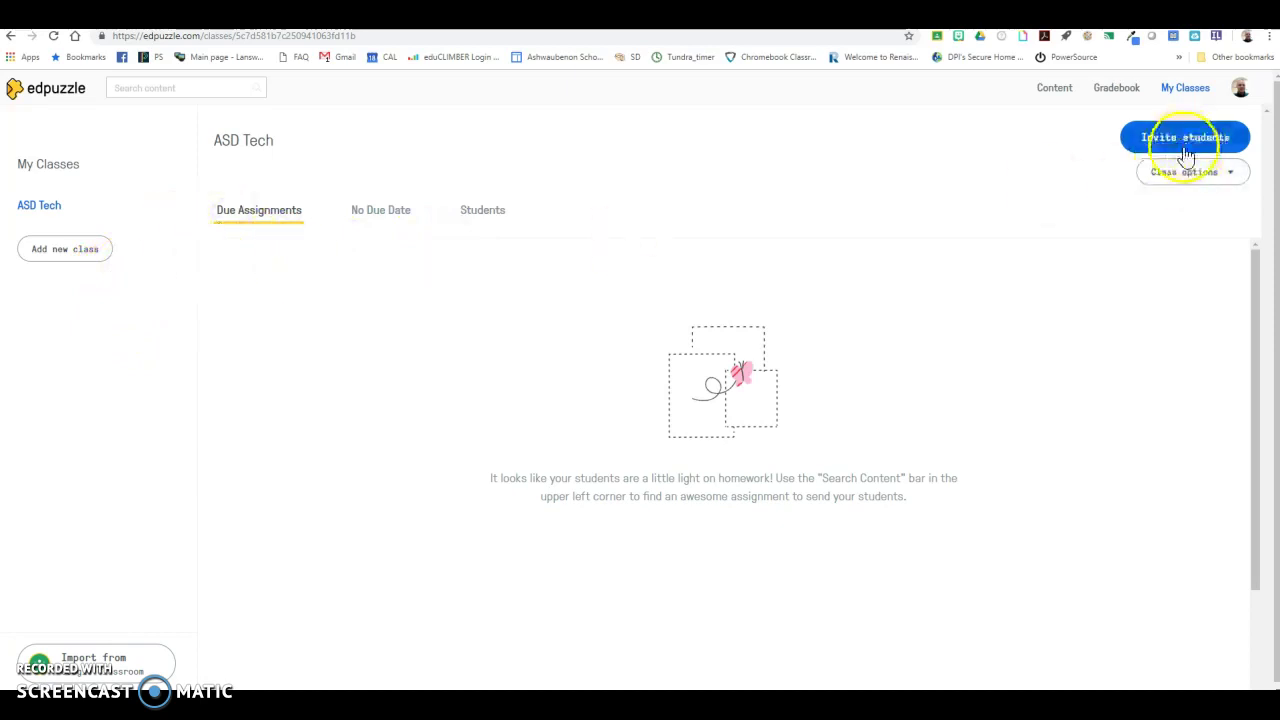
{"action": "left_click", "coordinate": [139, 659]}
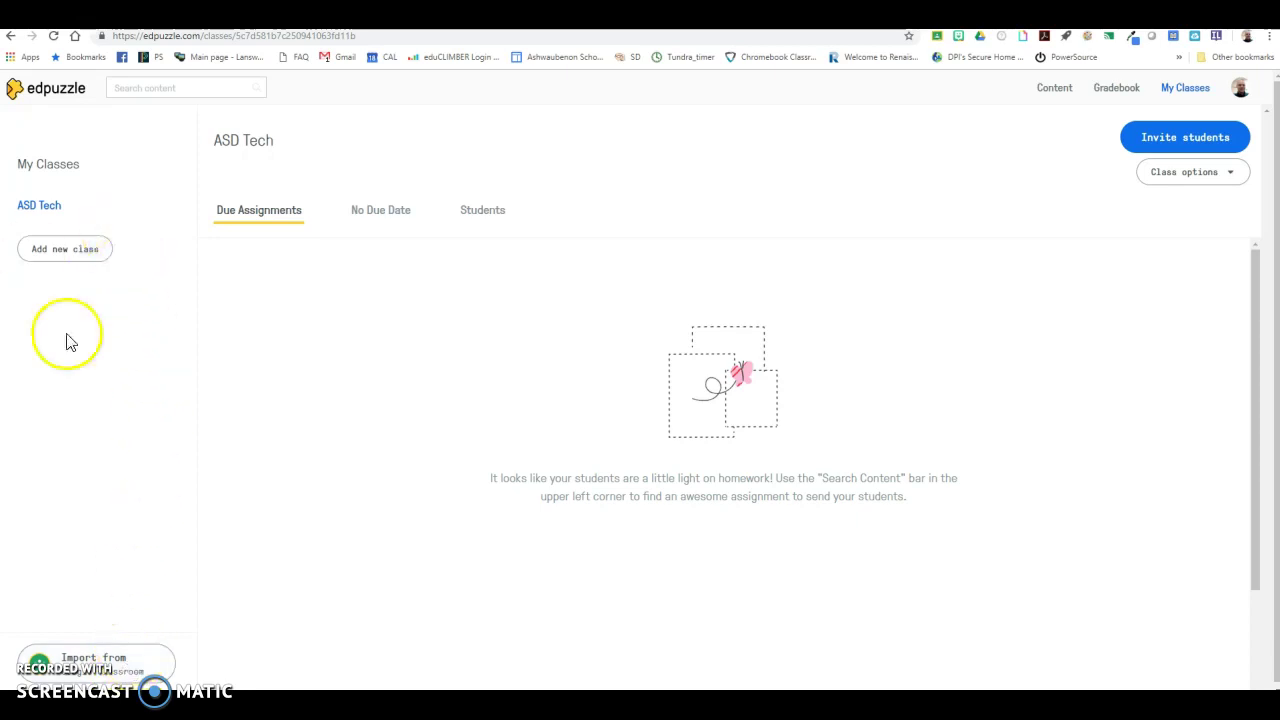
{"action": "left_click", "coordinate": [1063, 88]}
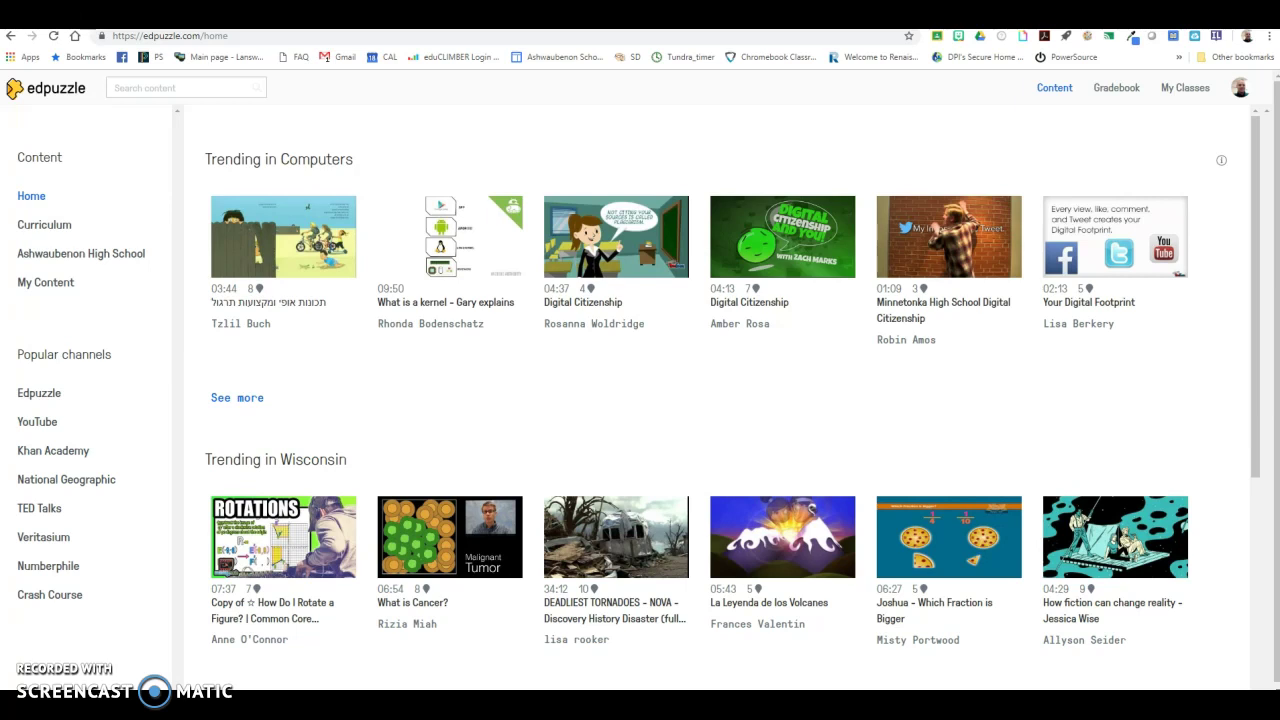
{"action": "left_click", "coordinate": [214, 94]}
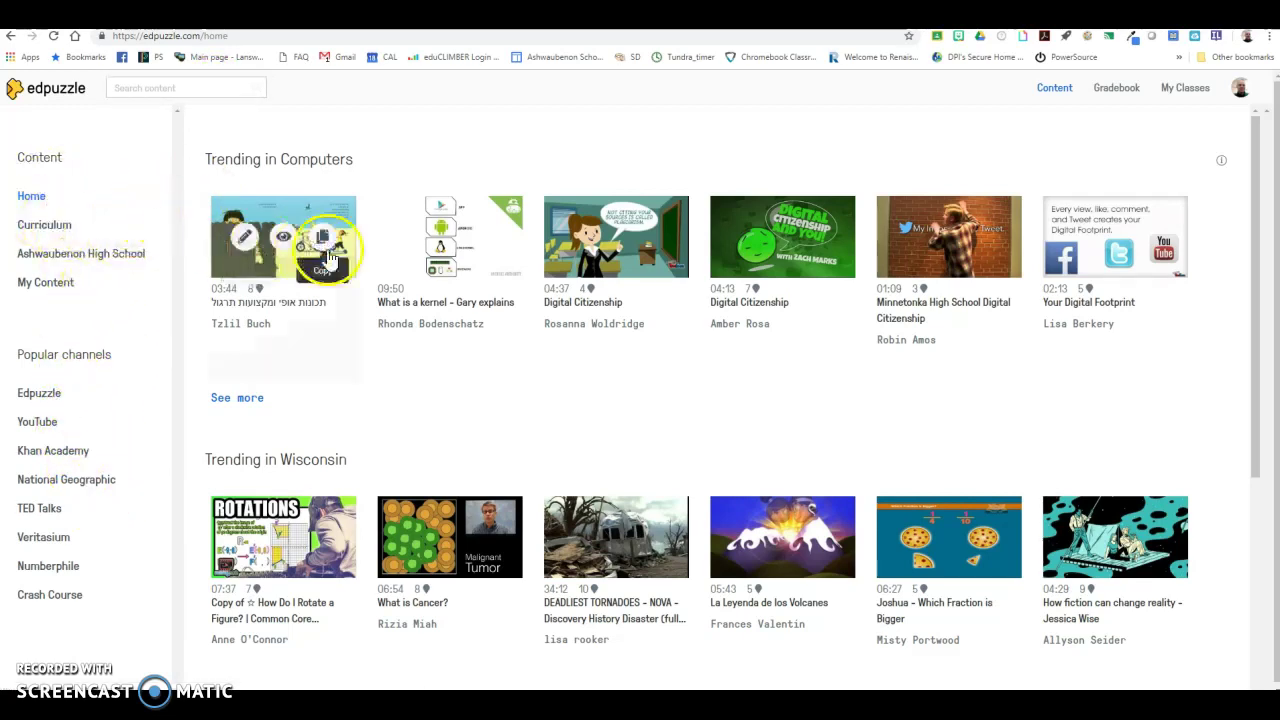
{"action": "scroll", "coordinate": [185, 480], "scroll_direction": "down", "scroll_amount": 1}
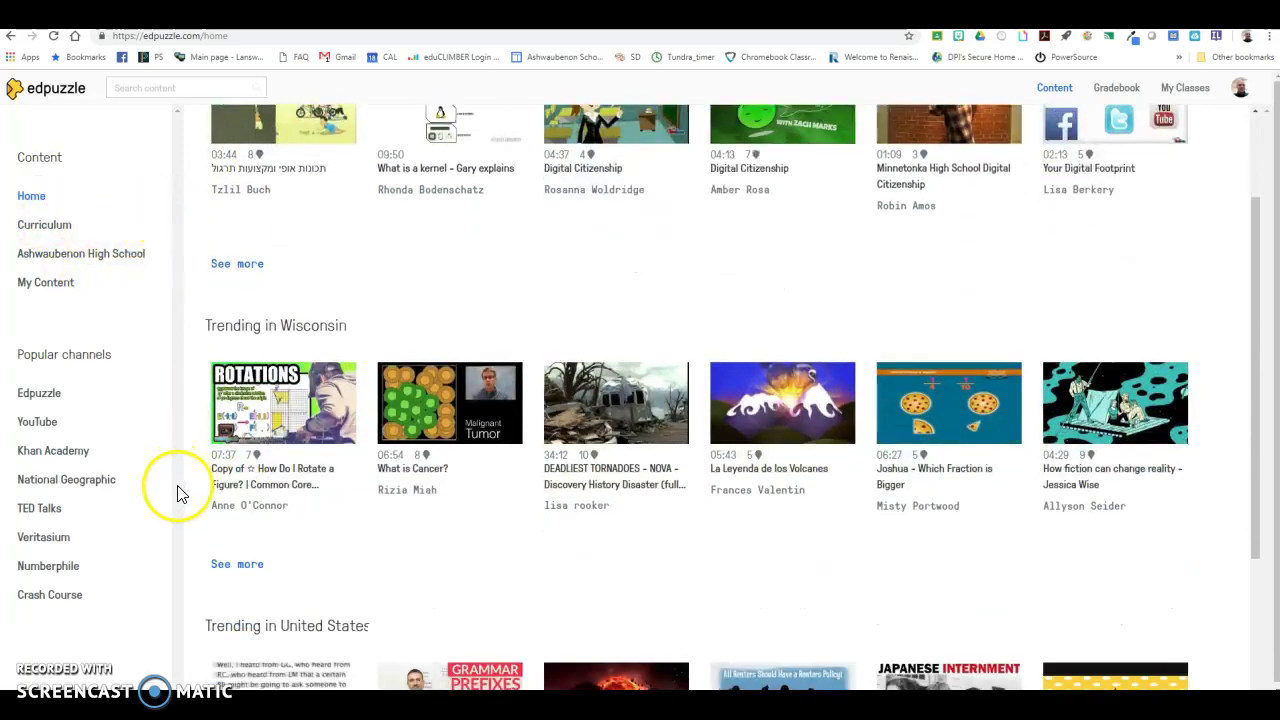
{"action": "scroll", "coordinate": [297, 388], "scroll_direction": "up", "scroll_amount": 1}
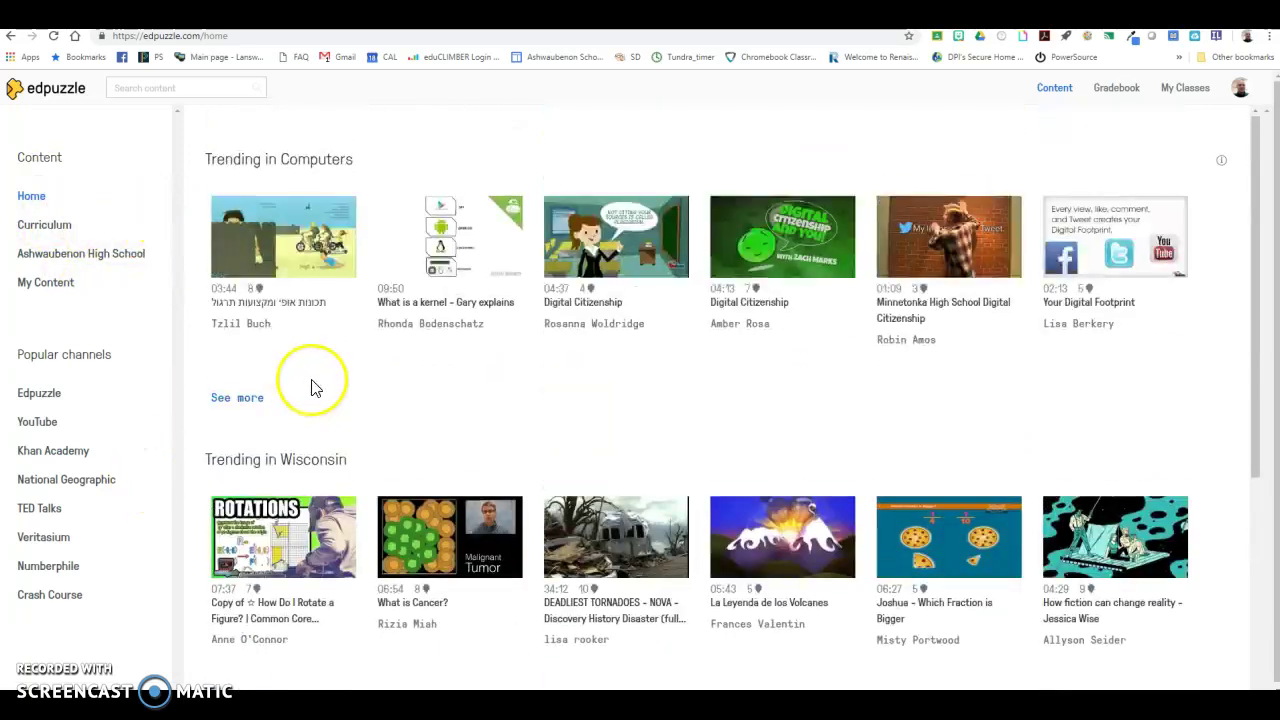
- Search the National Geographic channel for "acid rain", preview the video "What is Acid Rain?" and open it for editing
{"action": "left_click", "coordinate": [78, 479]}
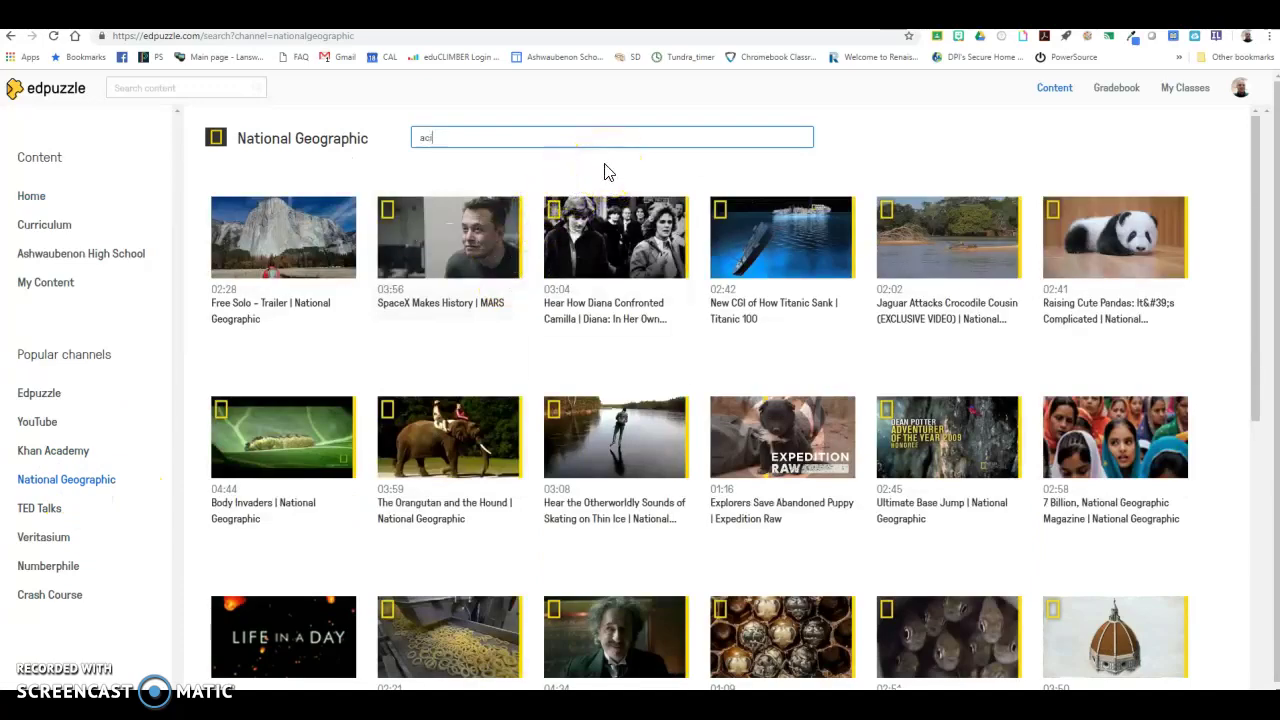
{"action": "type", "text": "acid rain"}
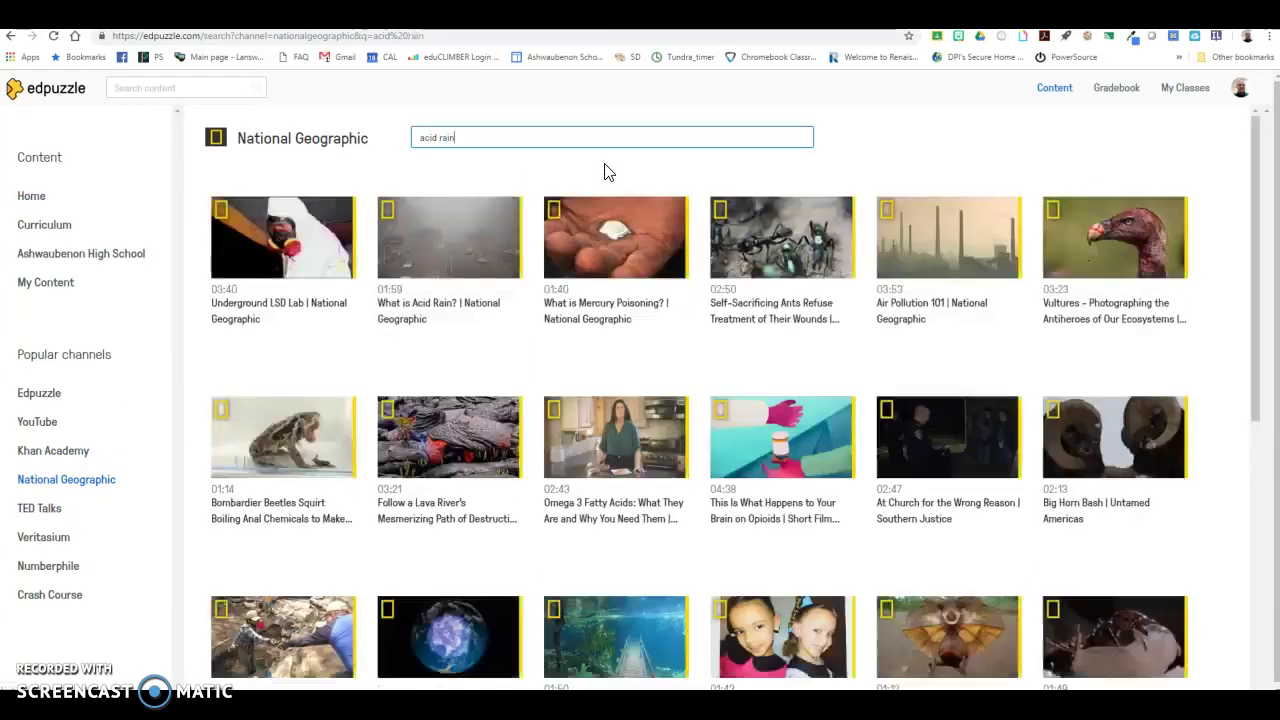
{"action": "mouse_move", "coordinate": [285, 248]}
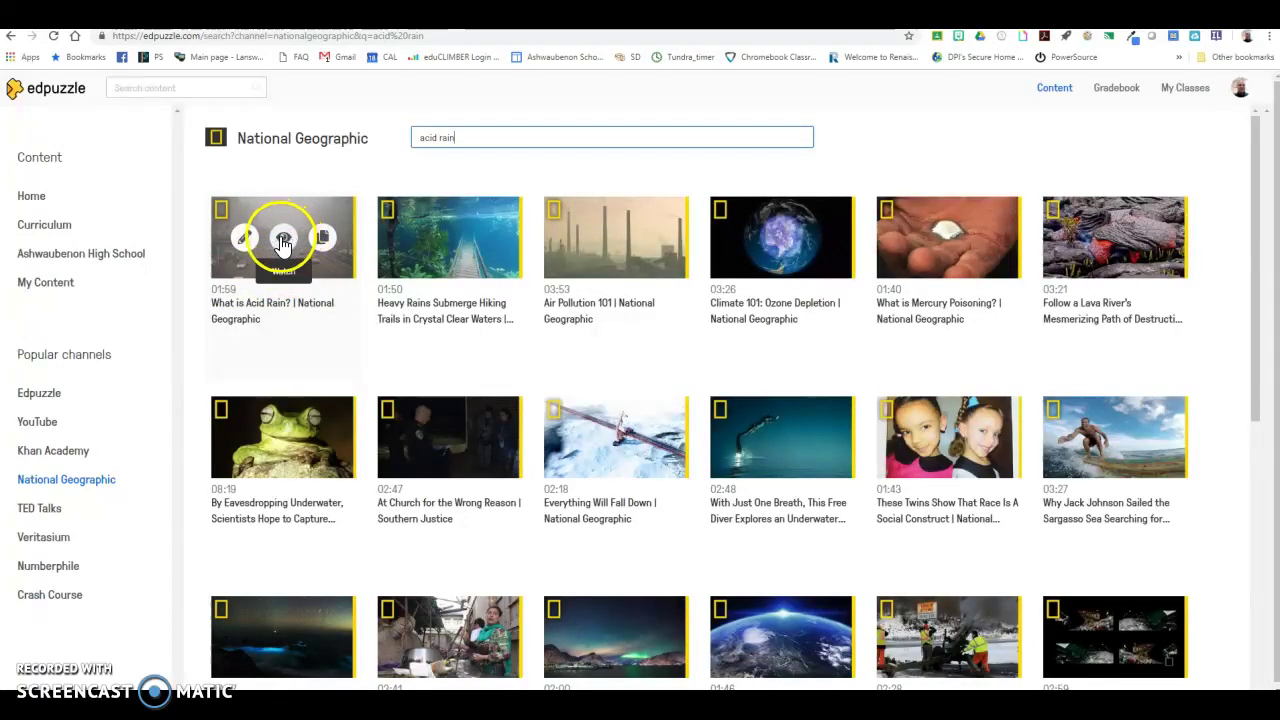
{"action": "left_click", "coordinate": [283, 237]}
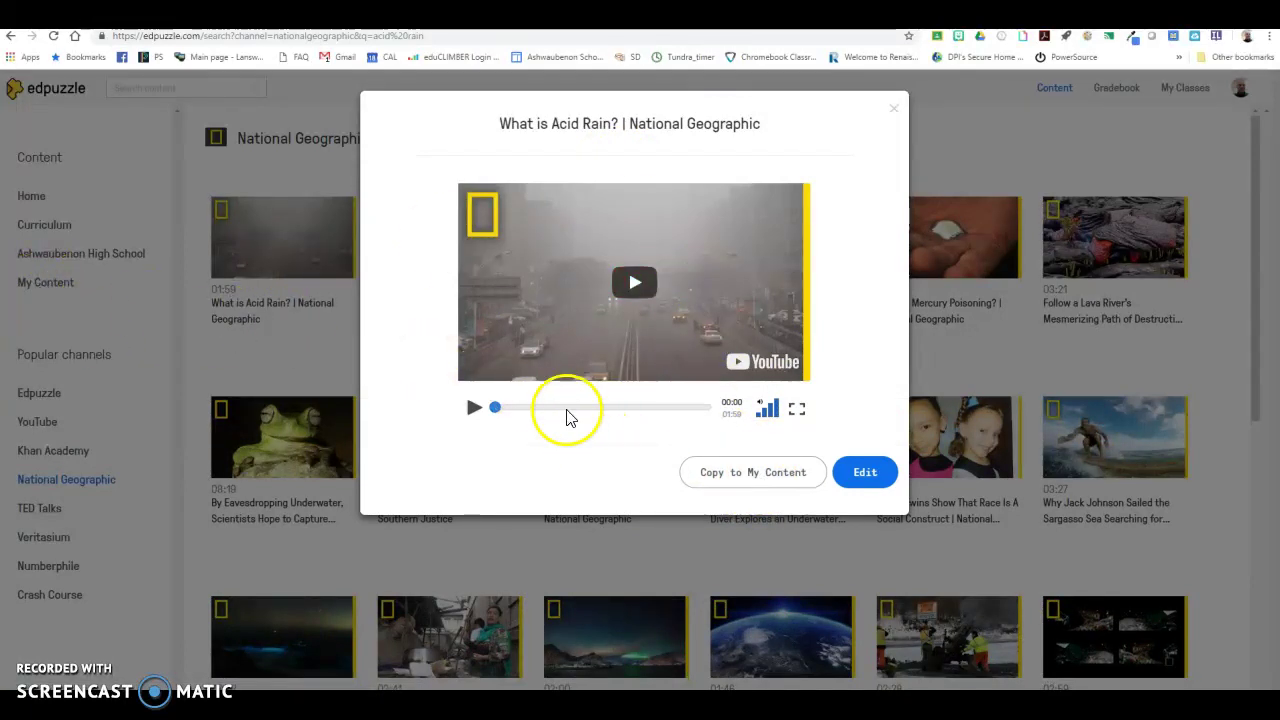
{"action": "left_click", "coordinate": [866, 478]}
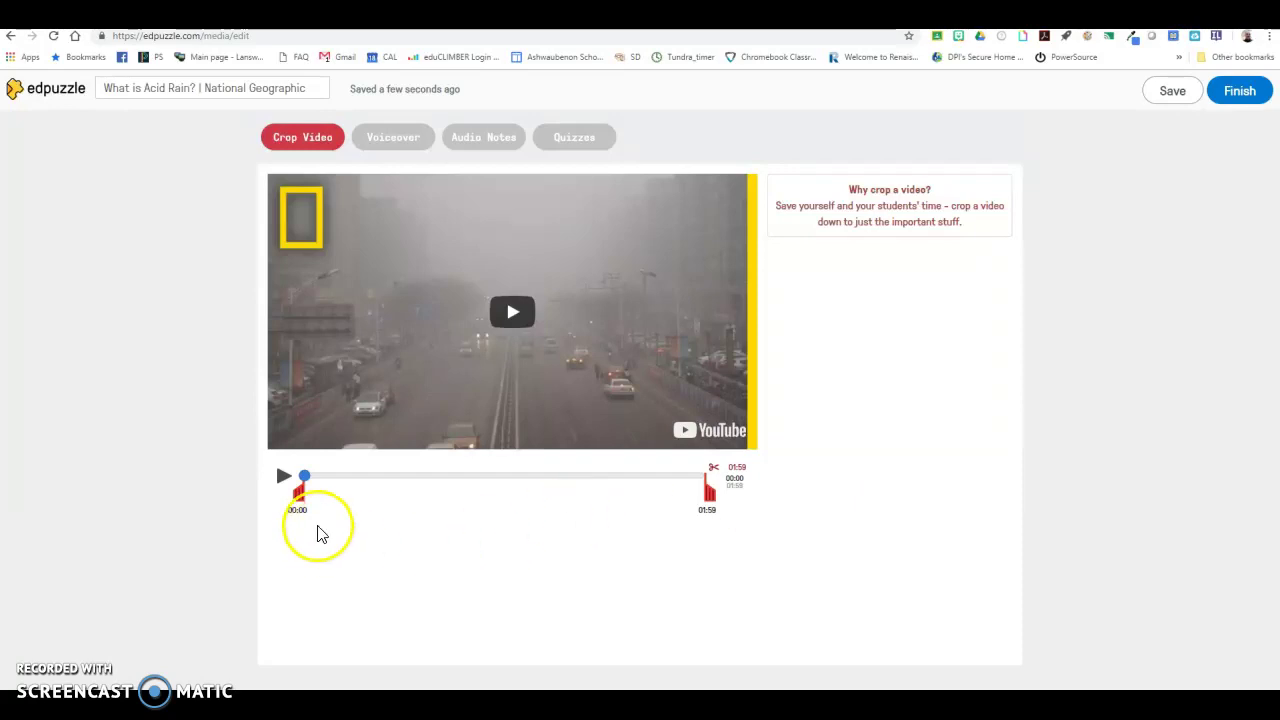
- Try cropping the video to the section from 00:27 to 01:06, and restore the crop range to the full 00:00 to 01:59
{"action": "left_click_drag", "start_coordinate": [304, 496], "coordinate": [392, 490]}
{"action": "left_click_drag", "start_coordinate": [709, 490], "coordinate": [534, 495]}
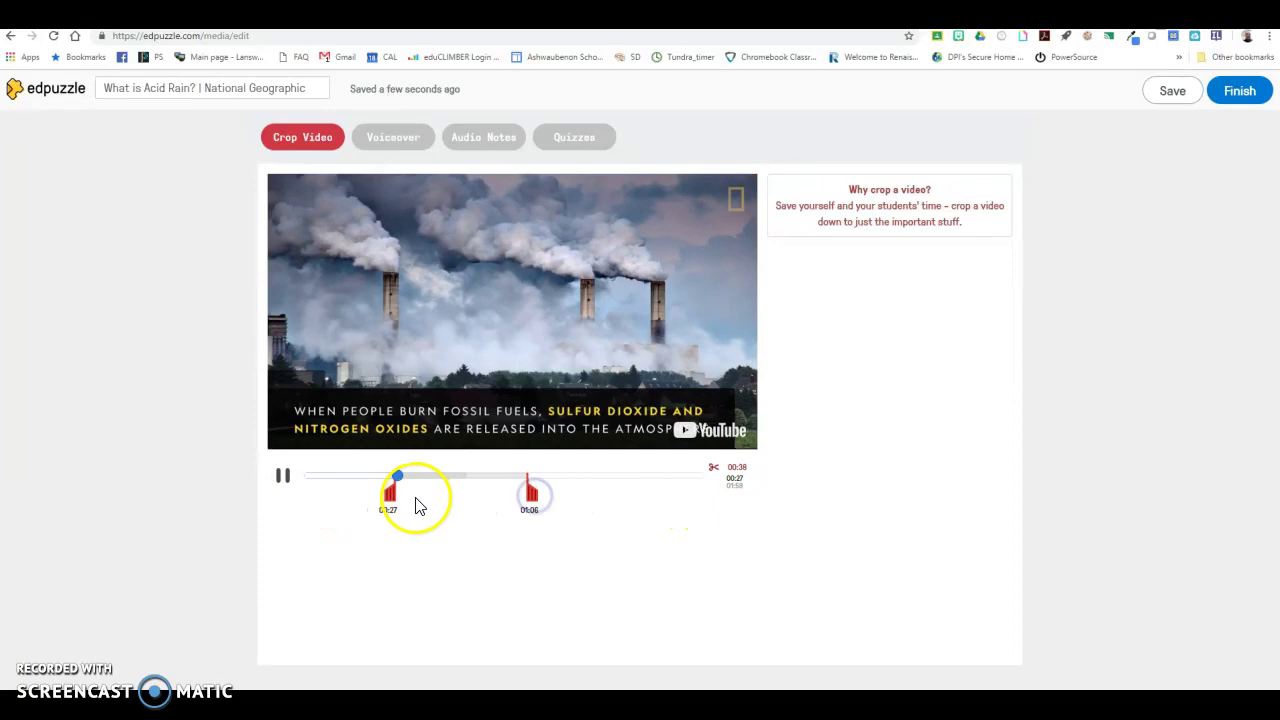
{"action": "left_click", "coordinate": [283, 478]}
{"action": "left_click_drag", "start_coordinate": [389, 494], "coordinate": [286, 514]}
{"action": "left_click_drag", "start_coordinate": [531, 497], "coordinate": [792, 494]}
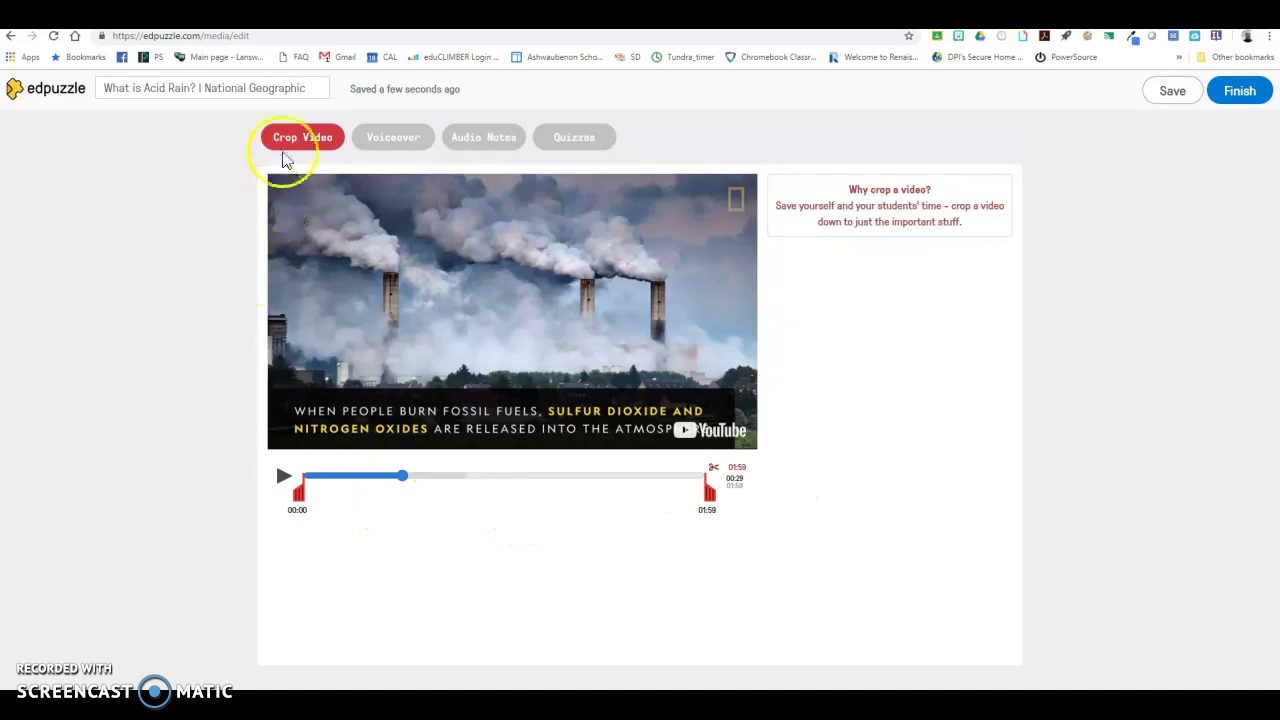
- Examine the voiceover and audio notes options, trying the audio note marker at 00:28 and returning it to the start
{"action": "left_click", "coordinate": [409, 155]}
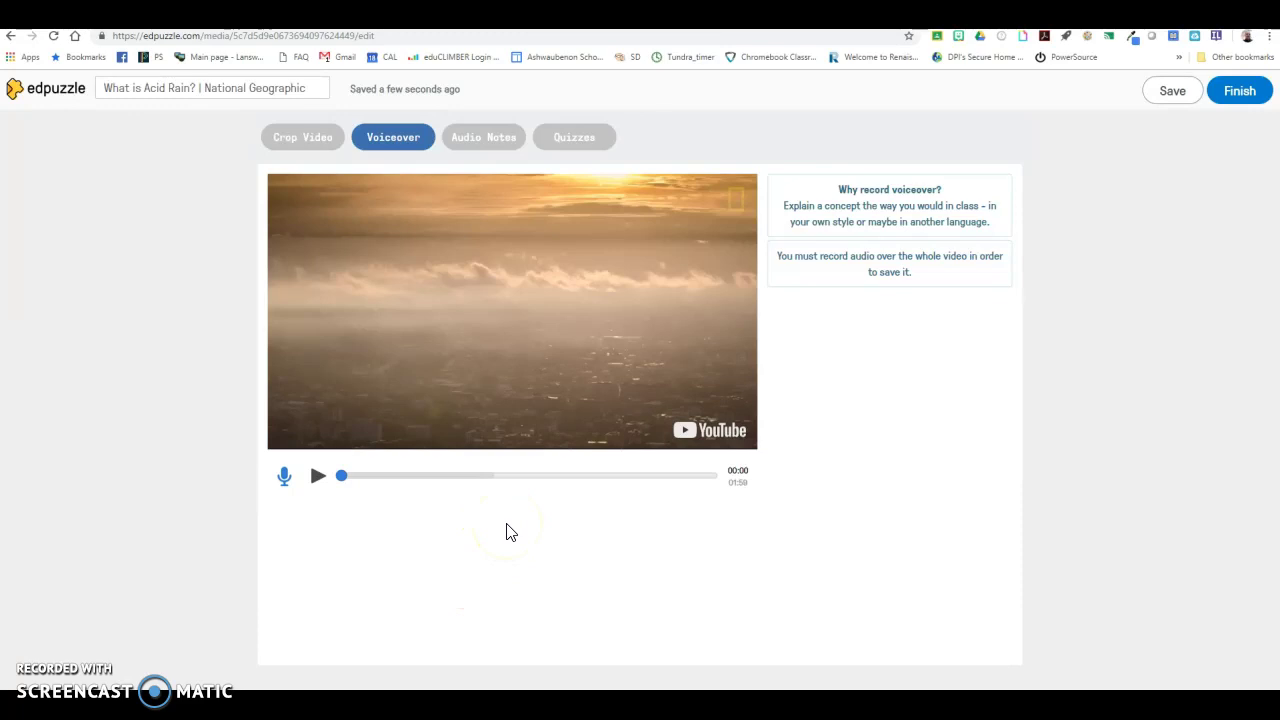
{"action": "left_click", "coordinate": [495, 146]}
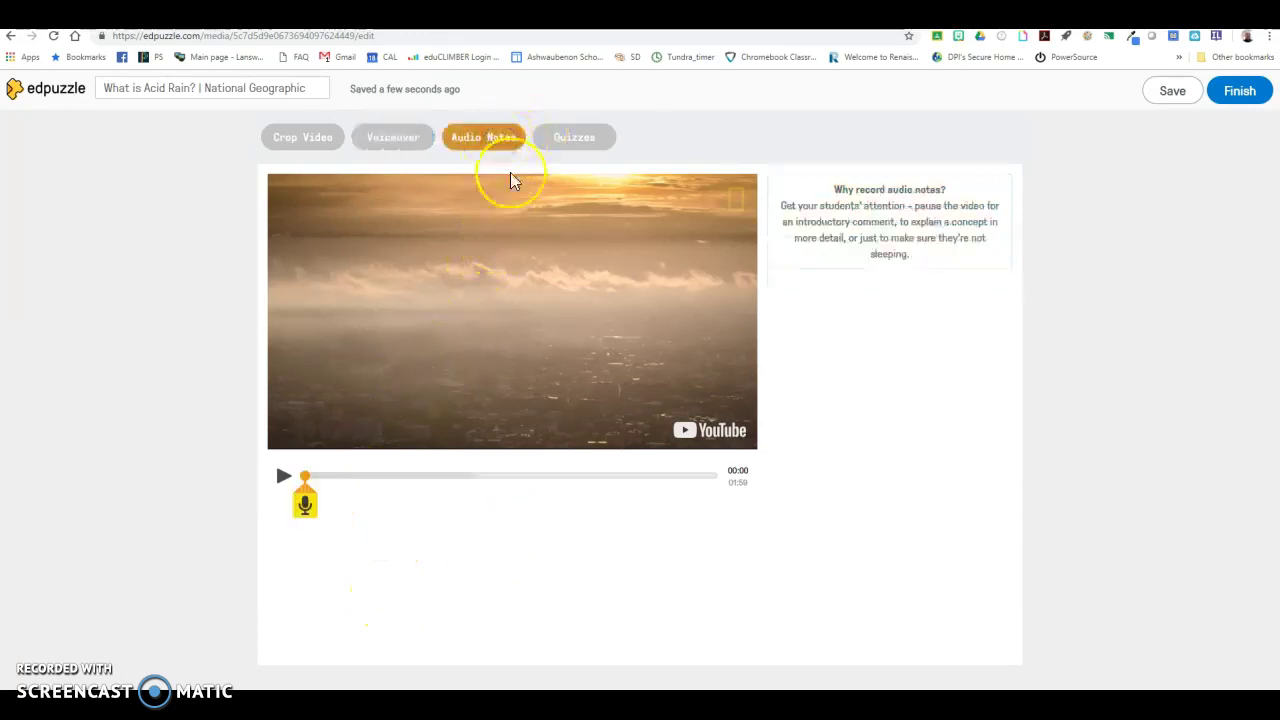
{"action": "mouse_move", "coordinate": [305, 476]}
{"action": "left_mouse_down"}
{"action": "mouse_move", "coordinate": [431, 476]}
{"action": "mouse_move", "coordinate": [406, 476]}
{"action": "left_mouse_up"}
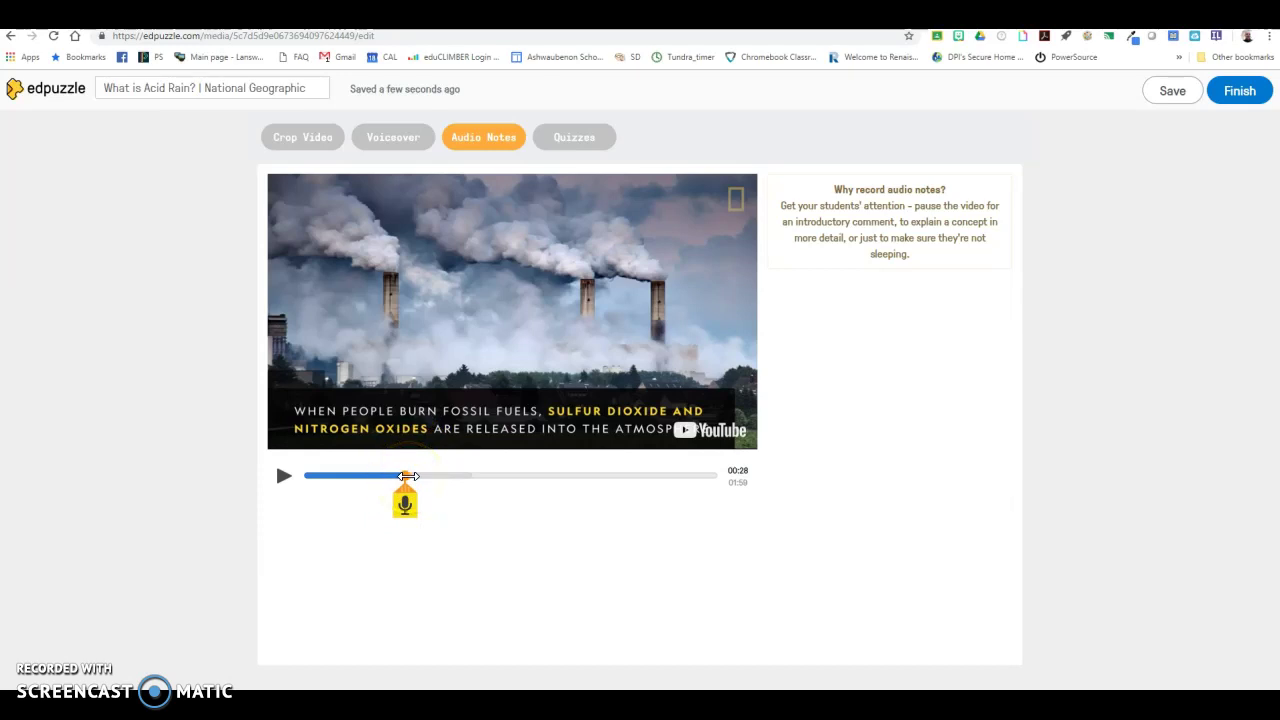
{"action": "left_click_drag", "start_coordinate": [402, 485], "coordinate": [303, 487]}
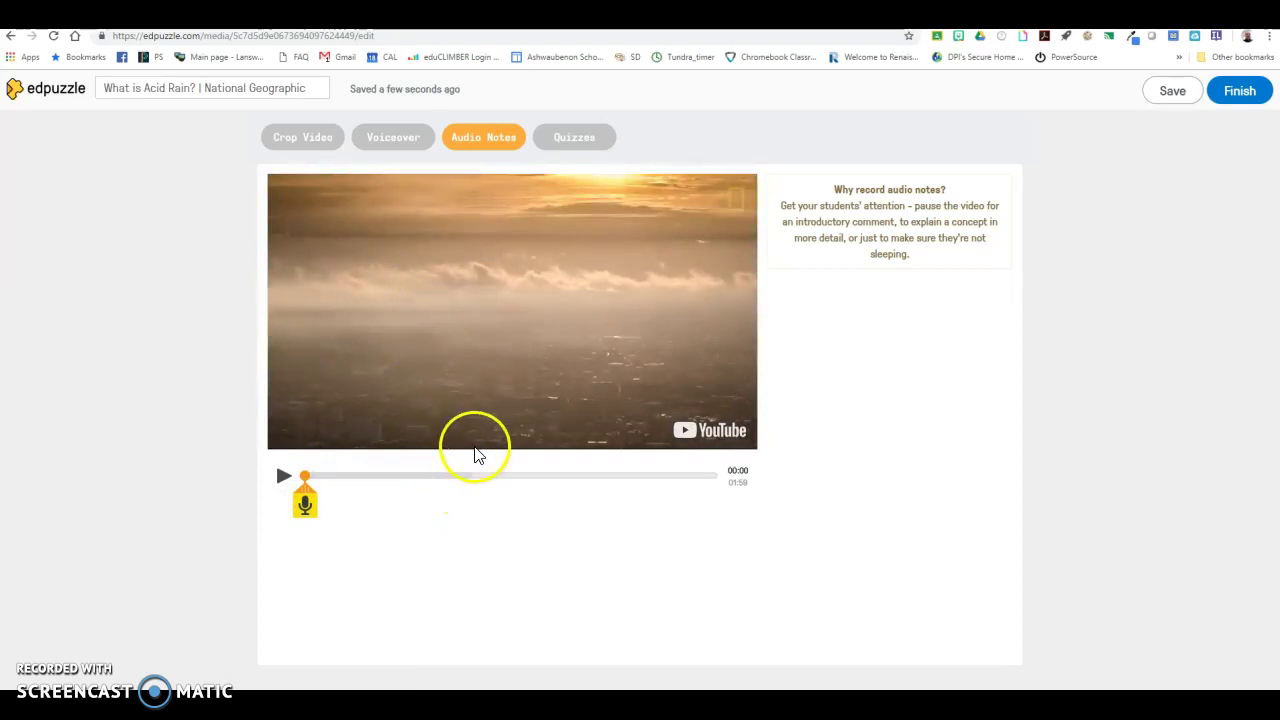
- Add an open-ended quiz question at 00:26 reading "What contributes to the burning of fossil fuels?"
{"action": "left_click", "coordinate": [585, 142]}
{"action": "left_click_drag", "start_coordinate": [305, 477], "coordinate": [397, 477]}
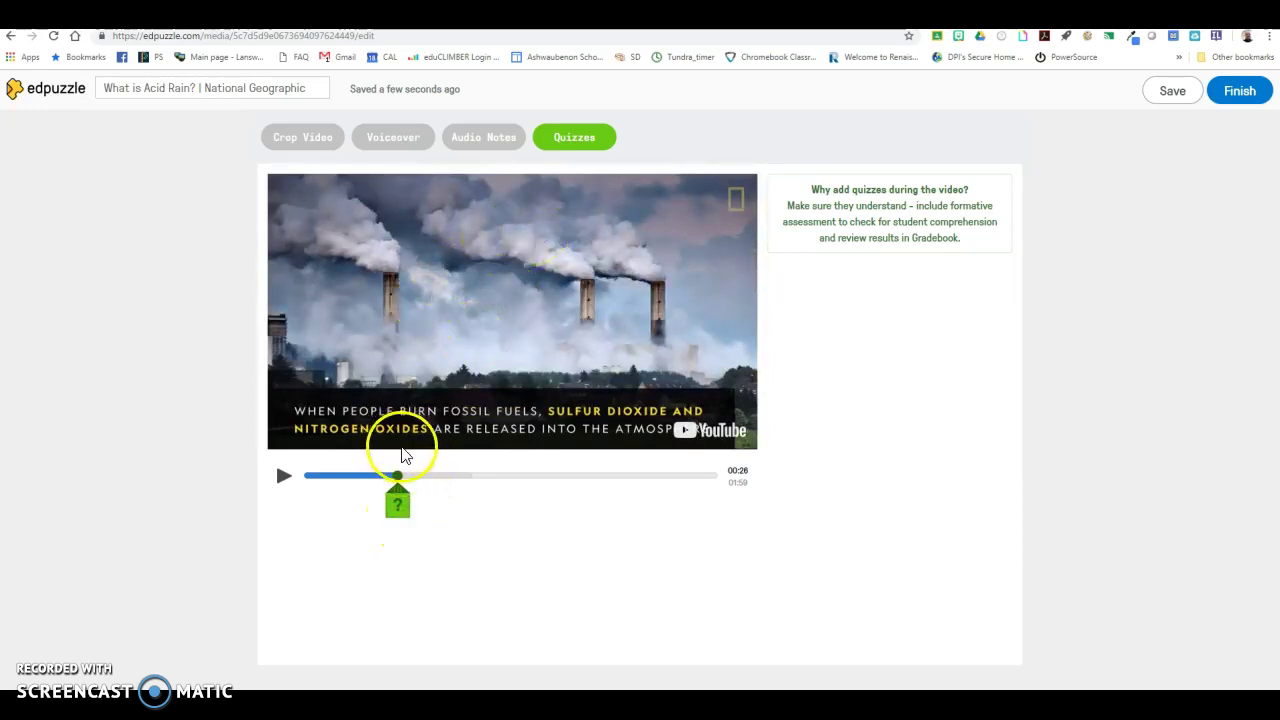
{"action": "left_click", "coordinate": [399, 505]}
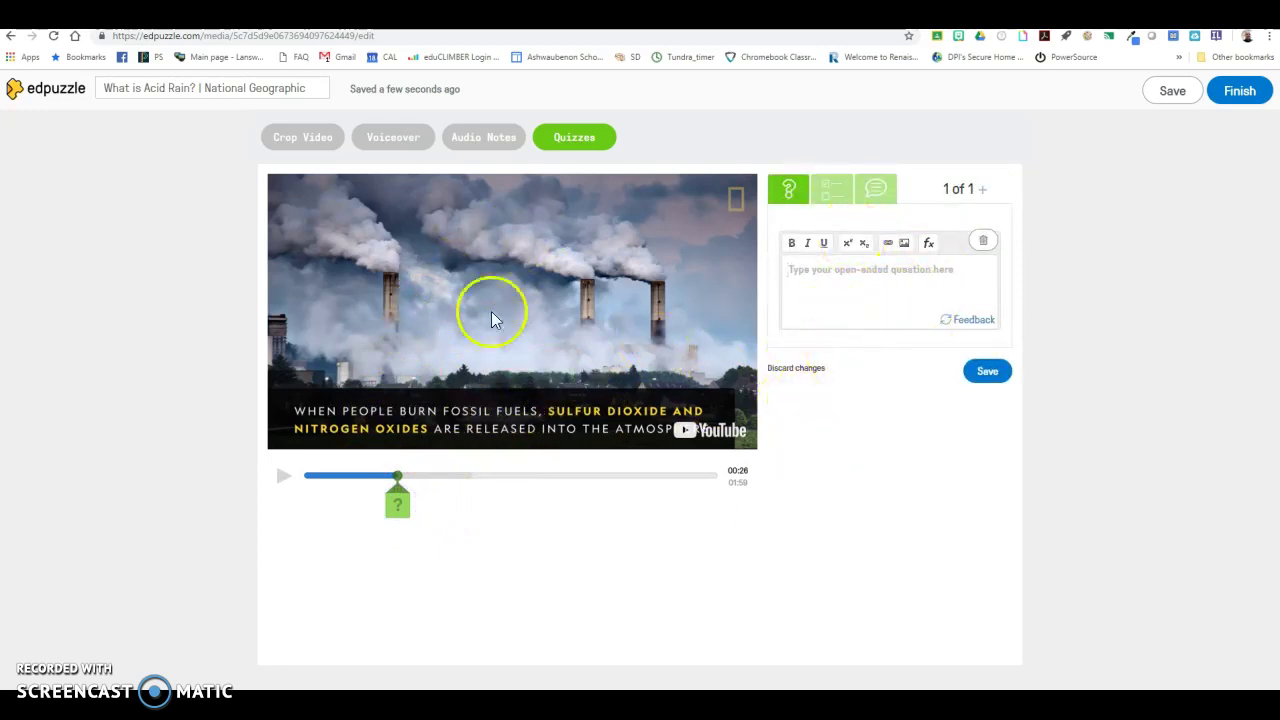
{"action": "left_click", "coordinate": [830, 298]}
{"action": "type", "text": "What contributes to the burning of fossil fuels?"}
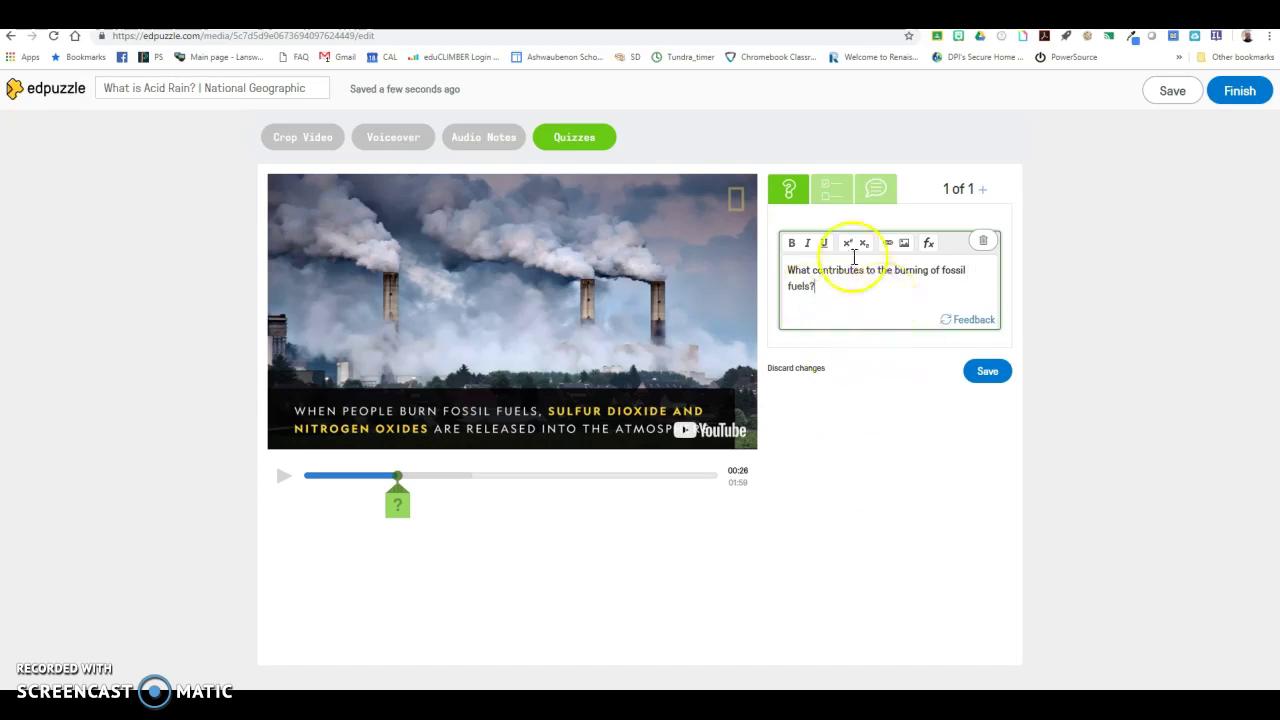
- Change the quiz item at 00:26 to a comment, replace its text with "As you are watching..." and save it
{"action": "left_click", "coordinate": [834, 204]}
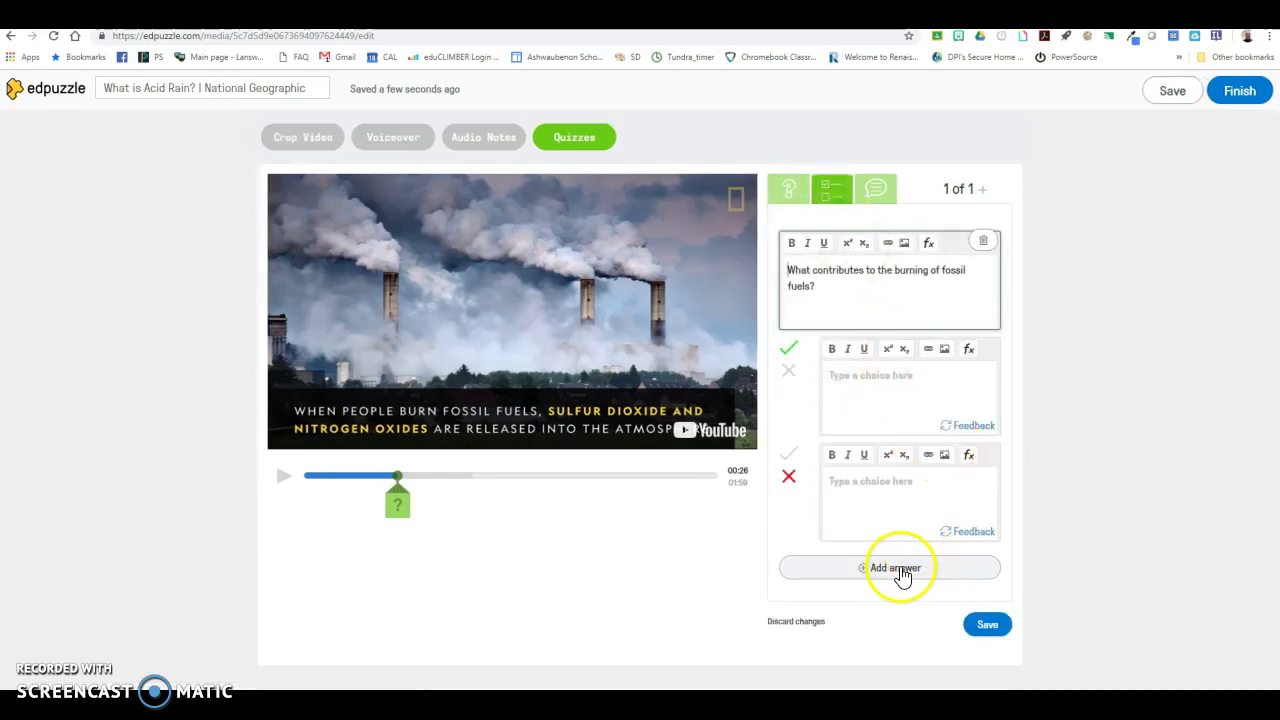
{"action": "left_click", "coordinate": [873, 192]}
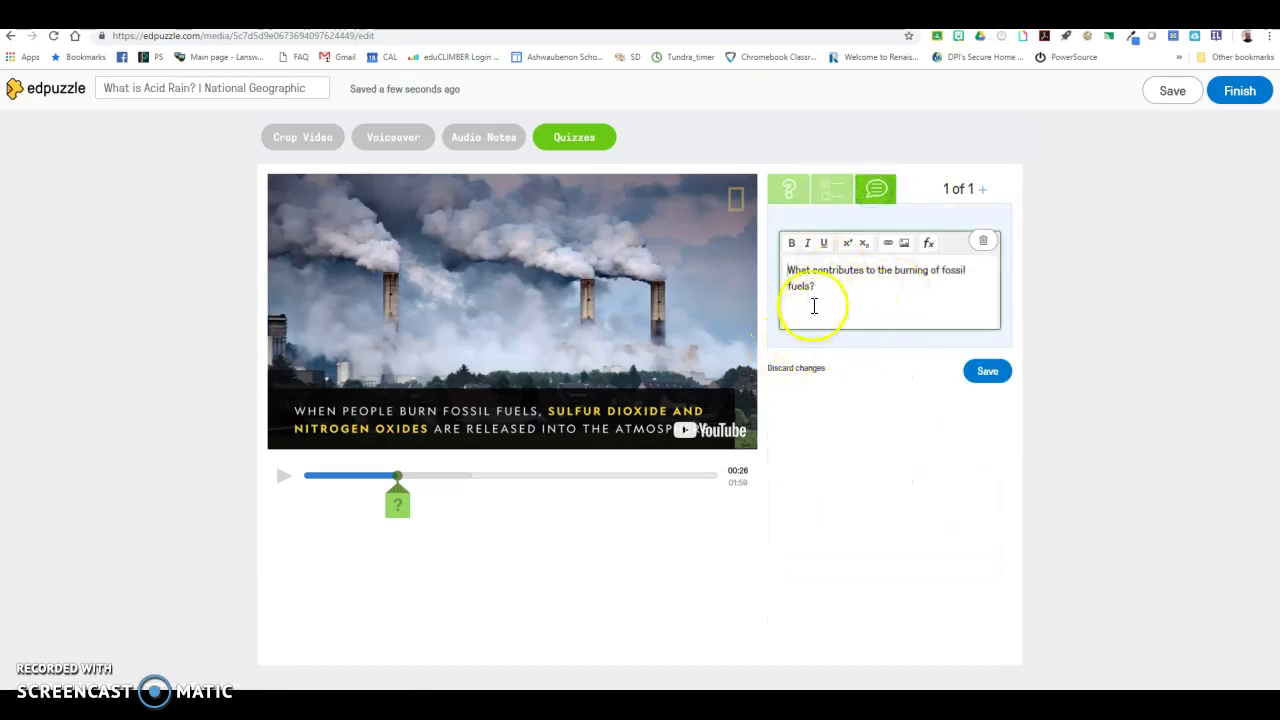
{"action": "mouse_move", "coordinate": [831, 292]}
{"action": "left_mouse_down"}
{"action": "mouse_move", "coordinate": [777, 271]}
{"action": "mouse_move", "coordinate": [777, 251]}
{"action": "left_mouse_up"}
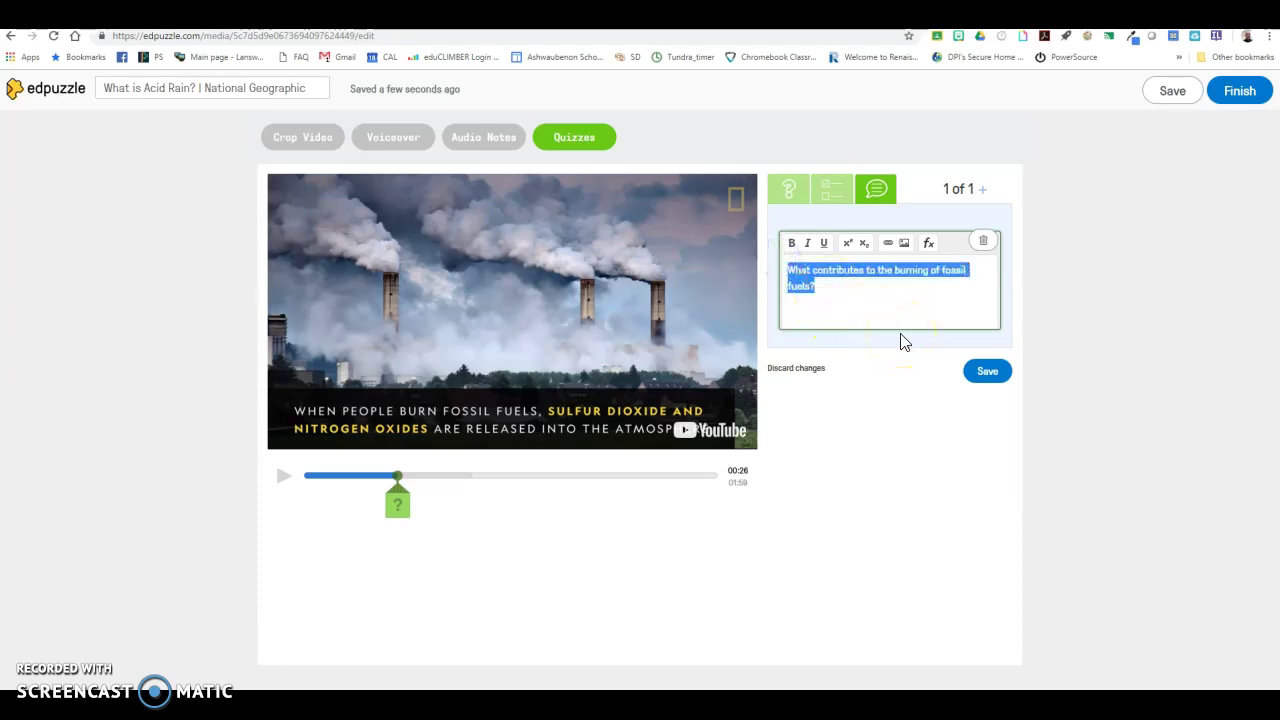
{"action": "type", "text": "As yo"}
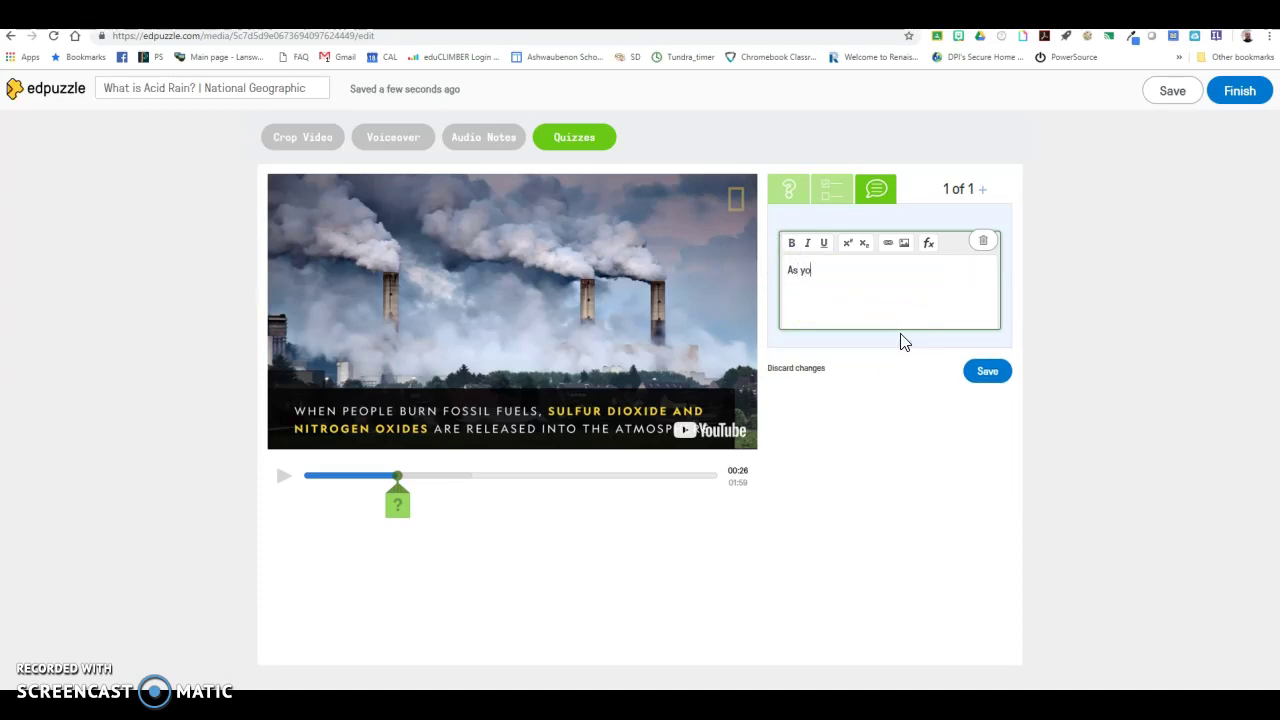
{"action": "type", "text": "u are watching..."}
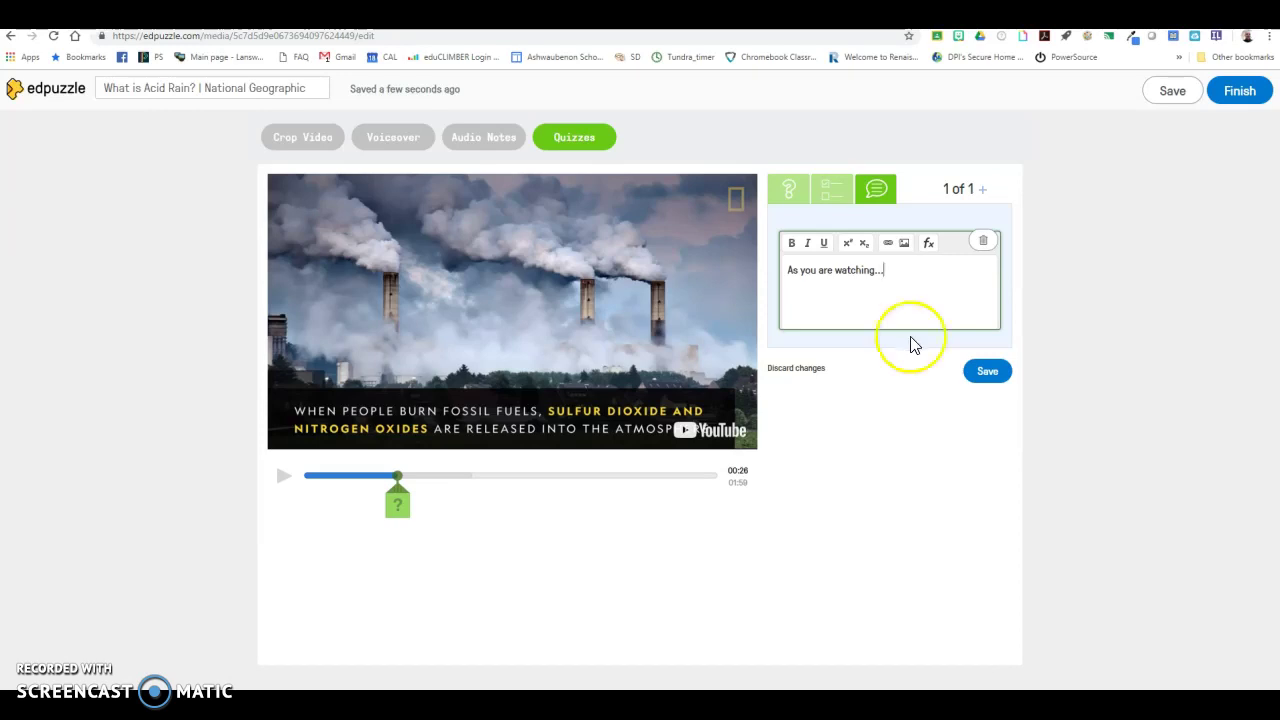
{"action": "left_click", "coordinate": [988, 373]}
- Start another open-ended quiz question at 00:40 in the video
{"action": "left_click", "coordinate": [405, 497]}
{"action": "left_click", "coordinate": [440, 483]}
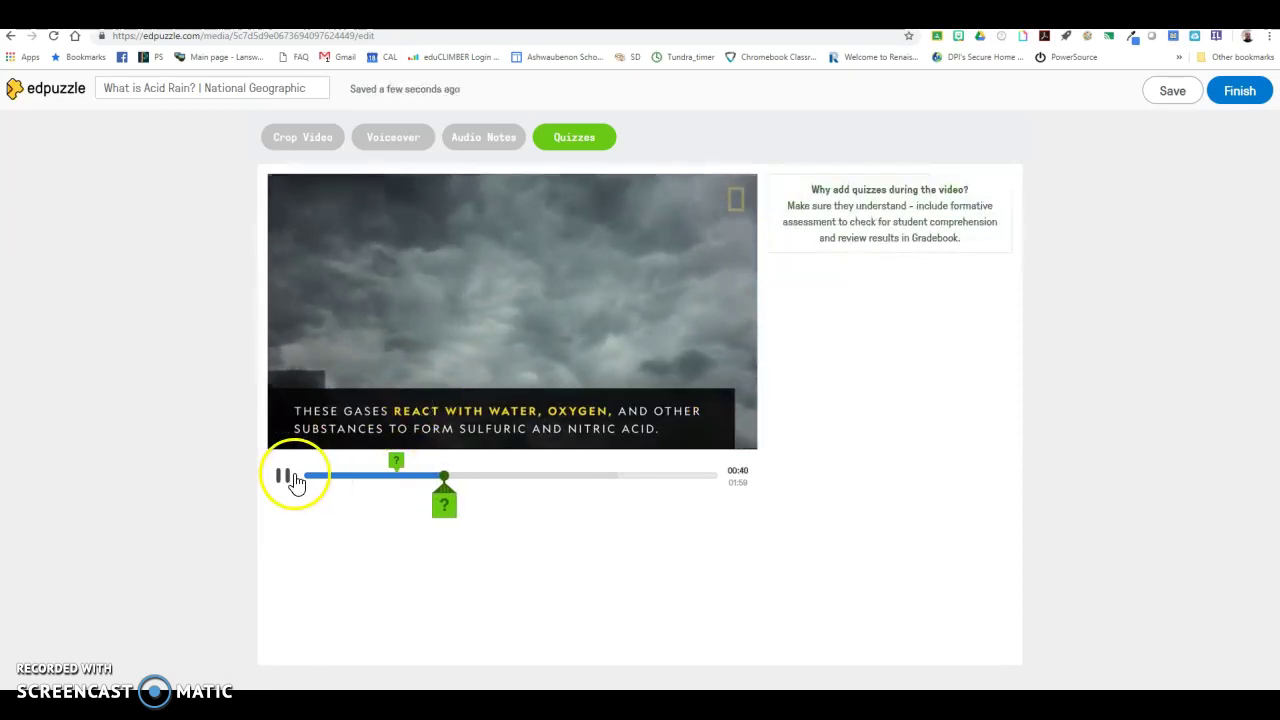
{"action": "left_click", "coordinate": [285, 476]}
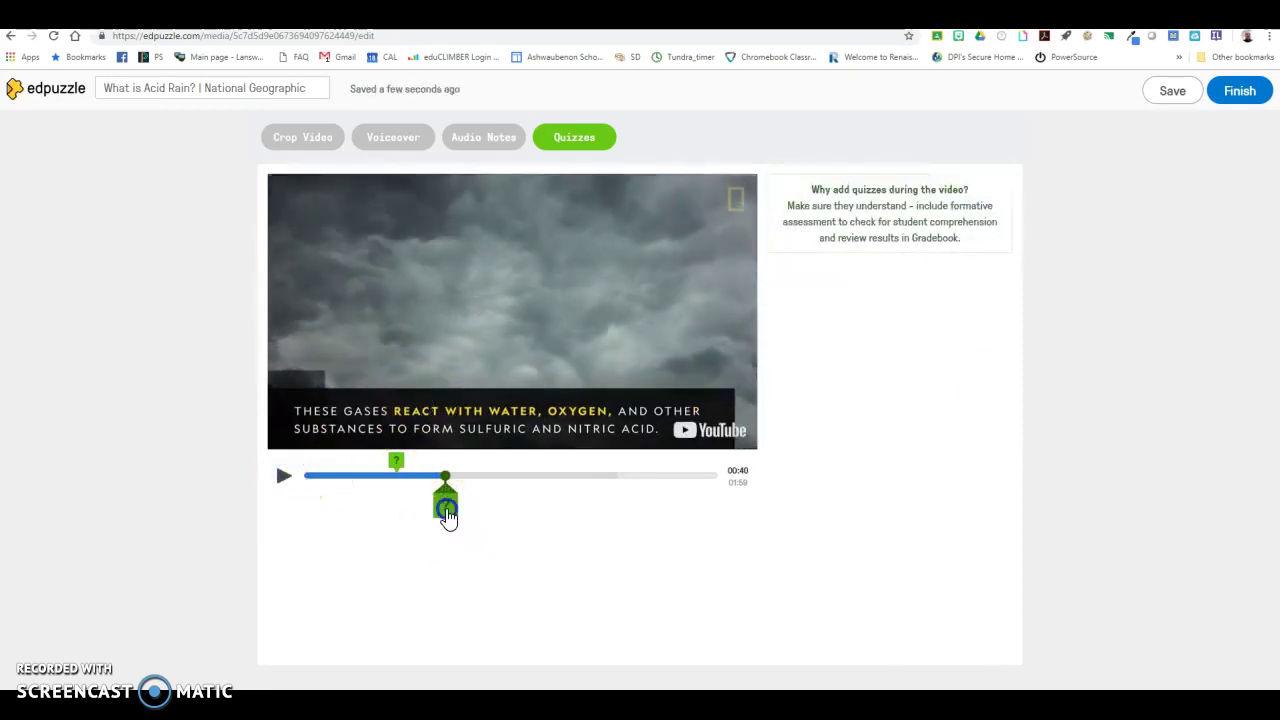
{"action": "left_click", "coordinate": [447, 508]}
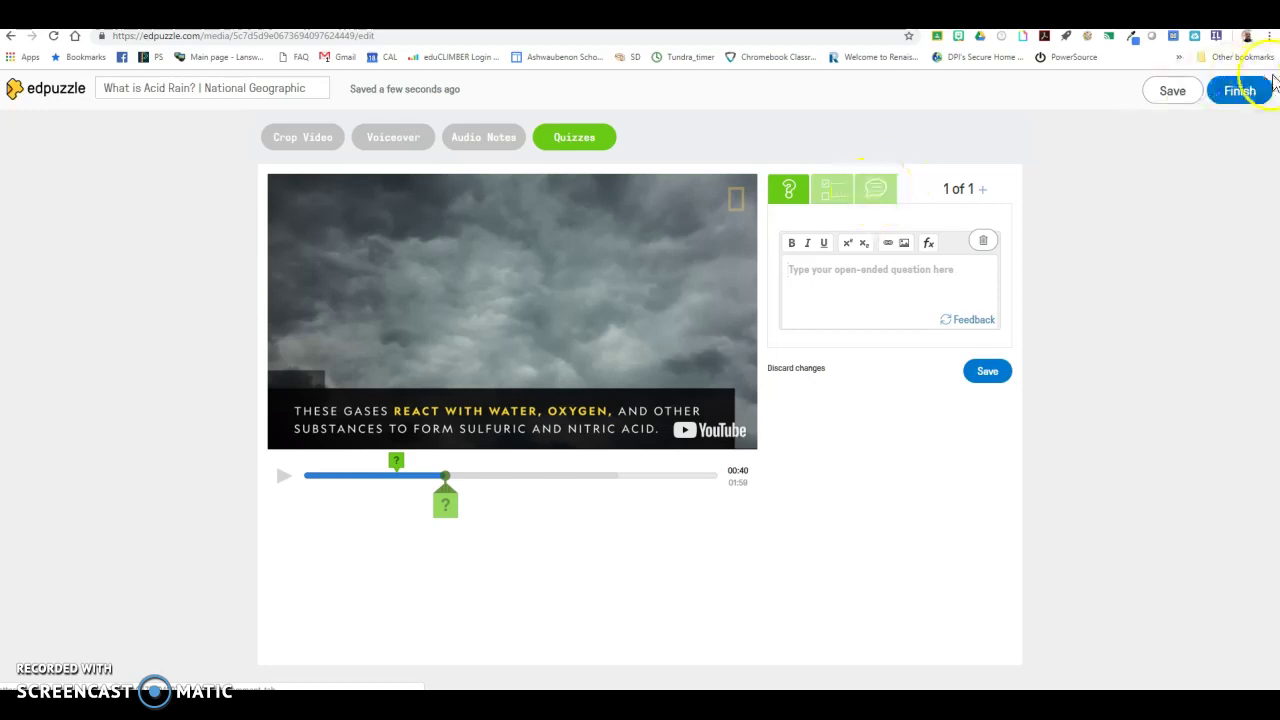
- Save the video, assign it to the ASD Tech class with Prevent Skipping on, and return to My Classes
{"action": "left_click", "coordinate": [1172, 92]}
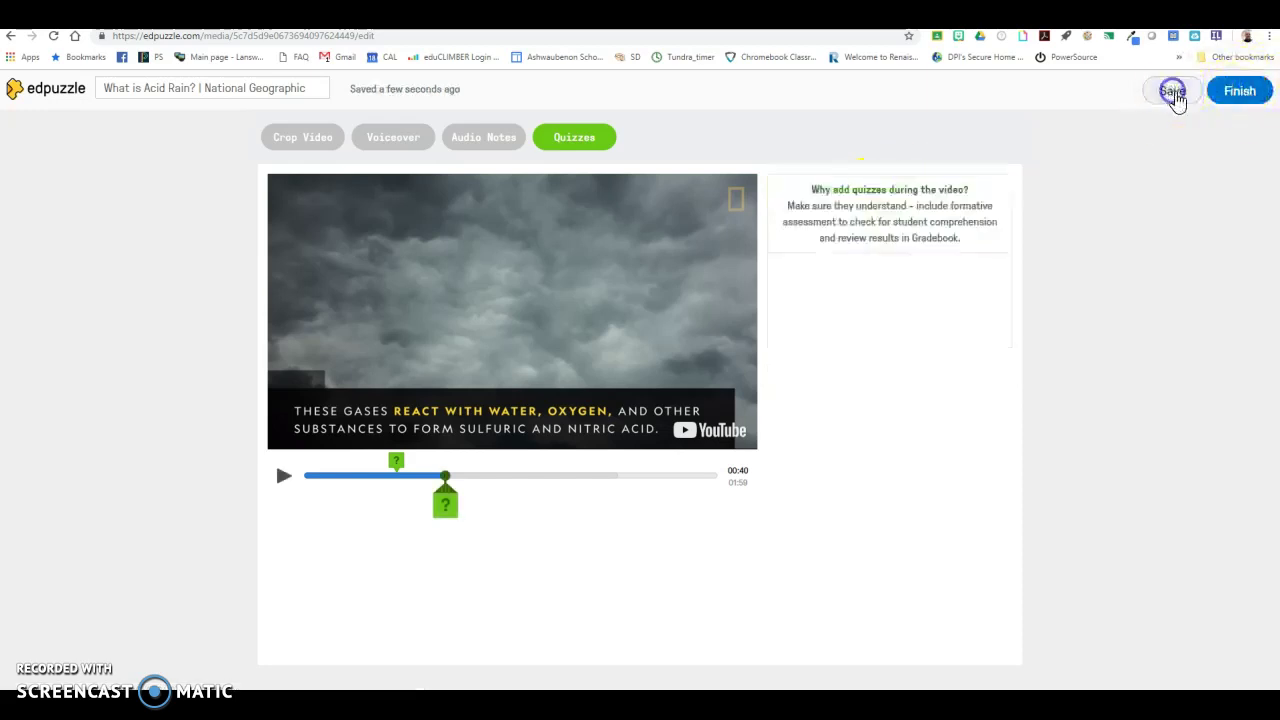
{"action": "left_click", "coordinate": [1245, 93]}
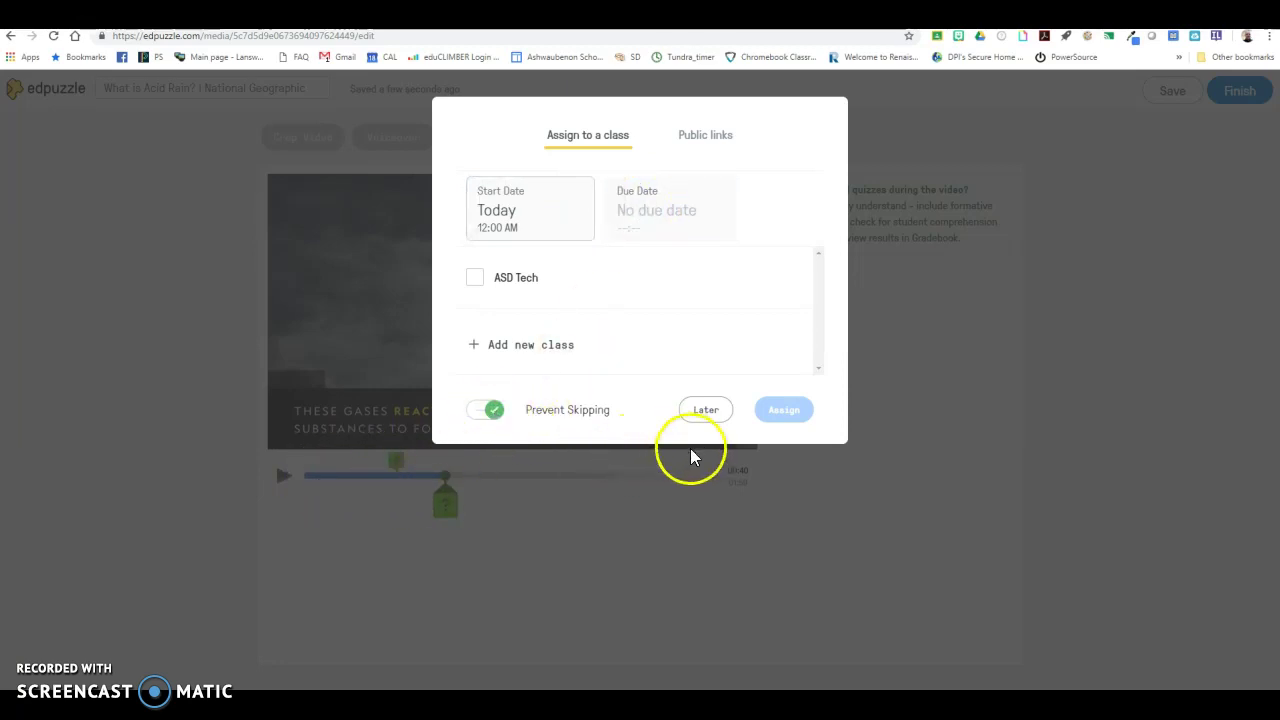
{"action": "left_click", "coordinate": [475, 278]}
{"action": "left_click", "coordinate": [493, 409]}
{"action": "left_click", "coordinate": [776, 411]}
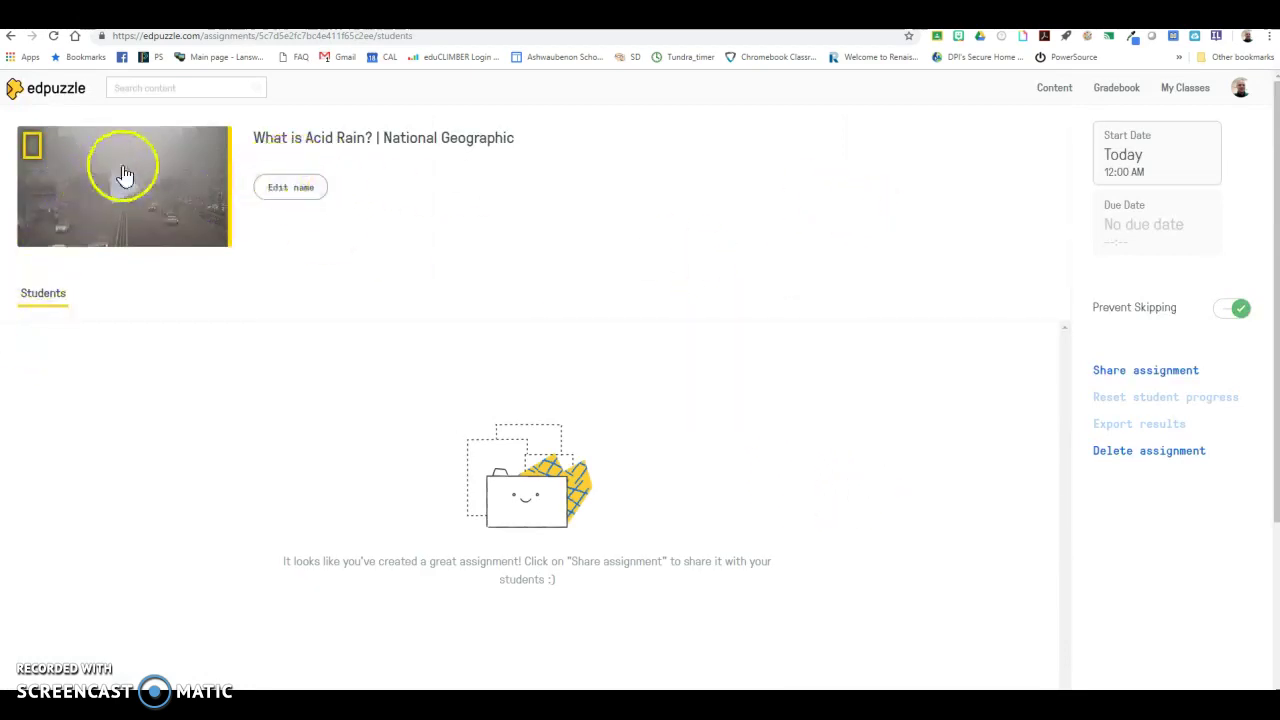
{"action": "left_click", "coordinate": [1185, 89]}
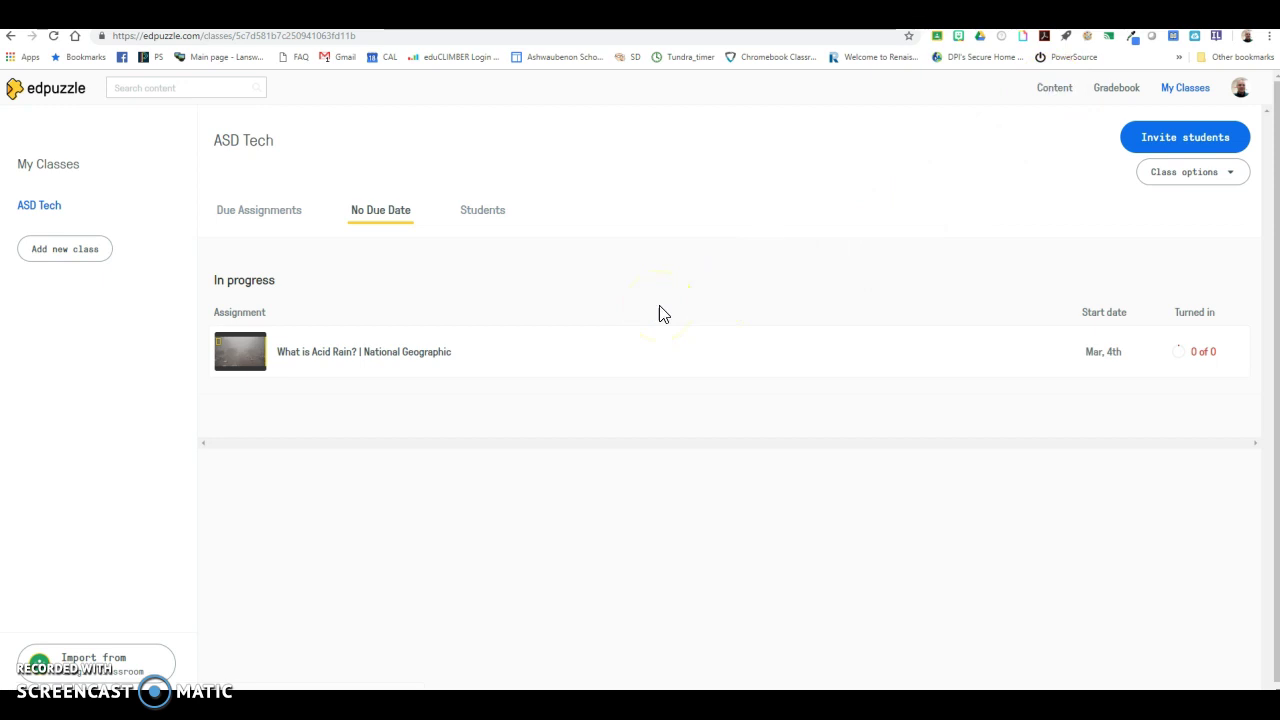
- Open the "What is Acid Rain? | National Geographic" assignment in the ASD Tech class to view its student progress and settings
{"action": "left_click", "coordinate": [255, 350]}
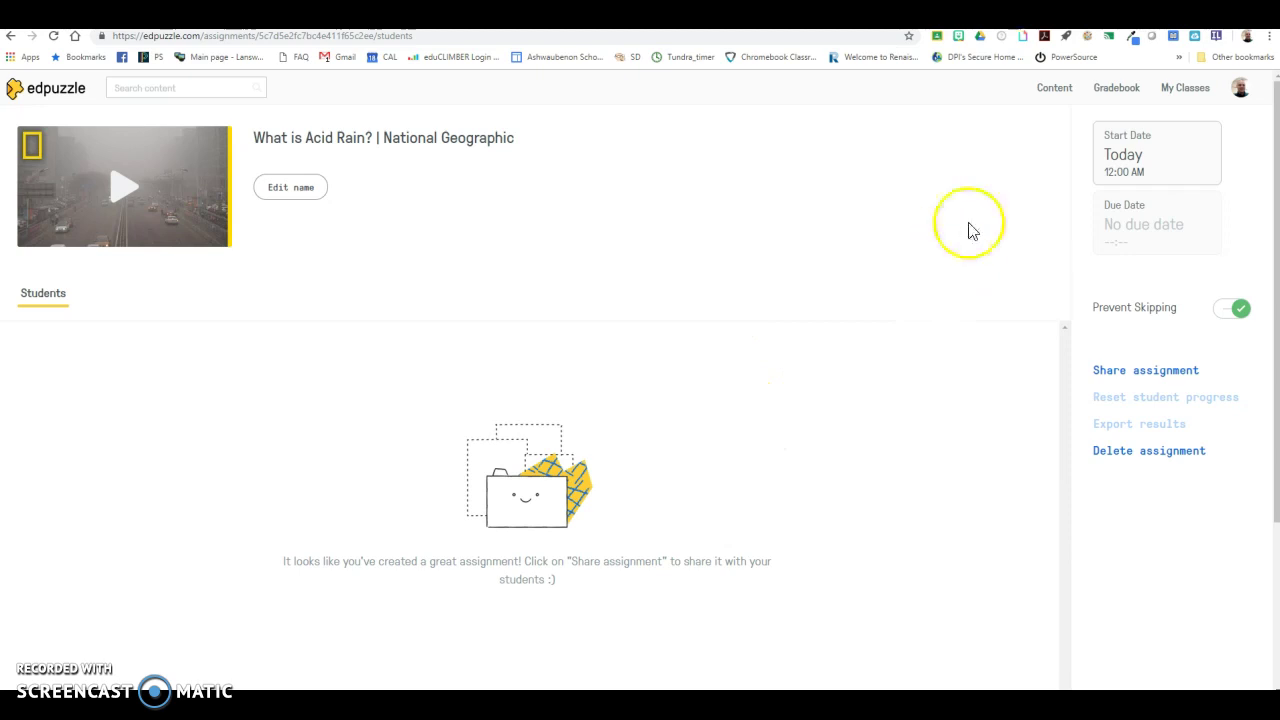
- Browse the Edpuzzle curriculum content to the elementary school Fractions videos under the Math subject
{"action": "left_click", "coordinate": [1053, 88]}
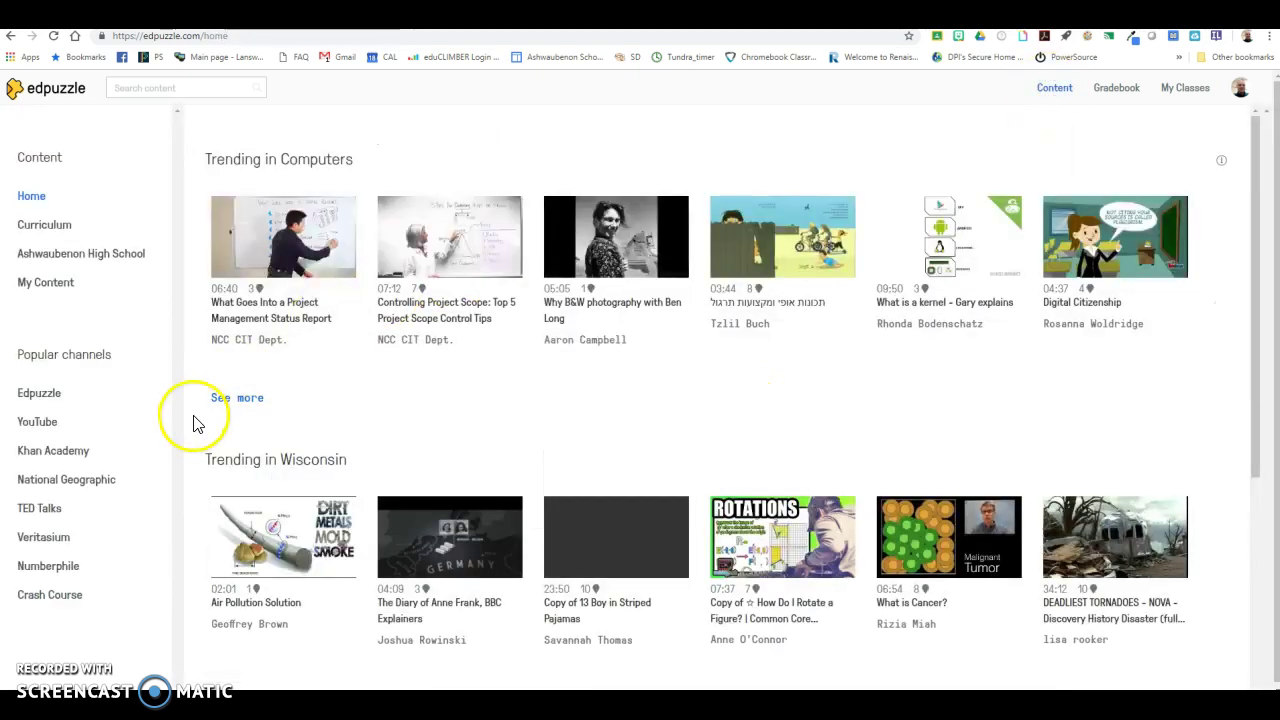
{"action": "left_click", "coordinate": [56, 234]}
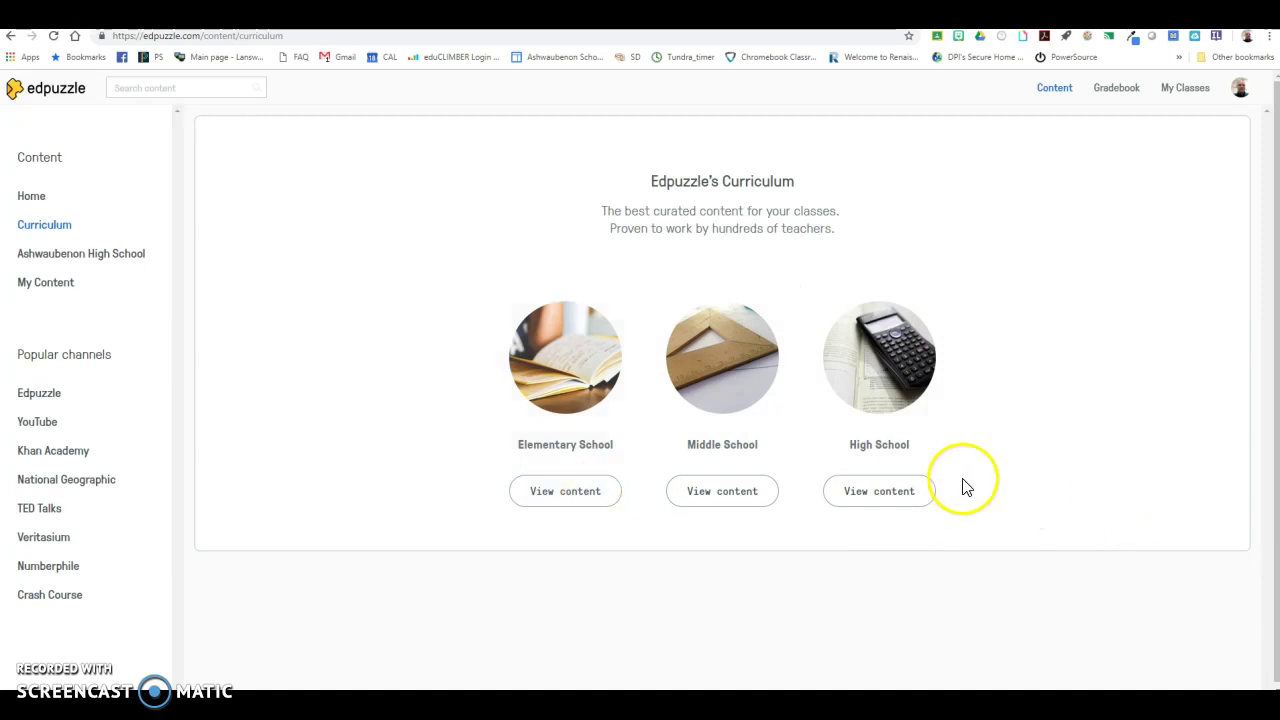
{"action": "left_click", "coordinate": [574, 505]}
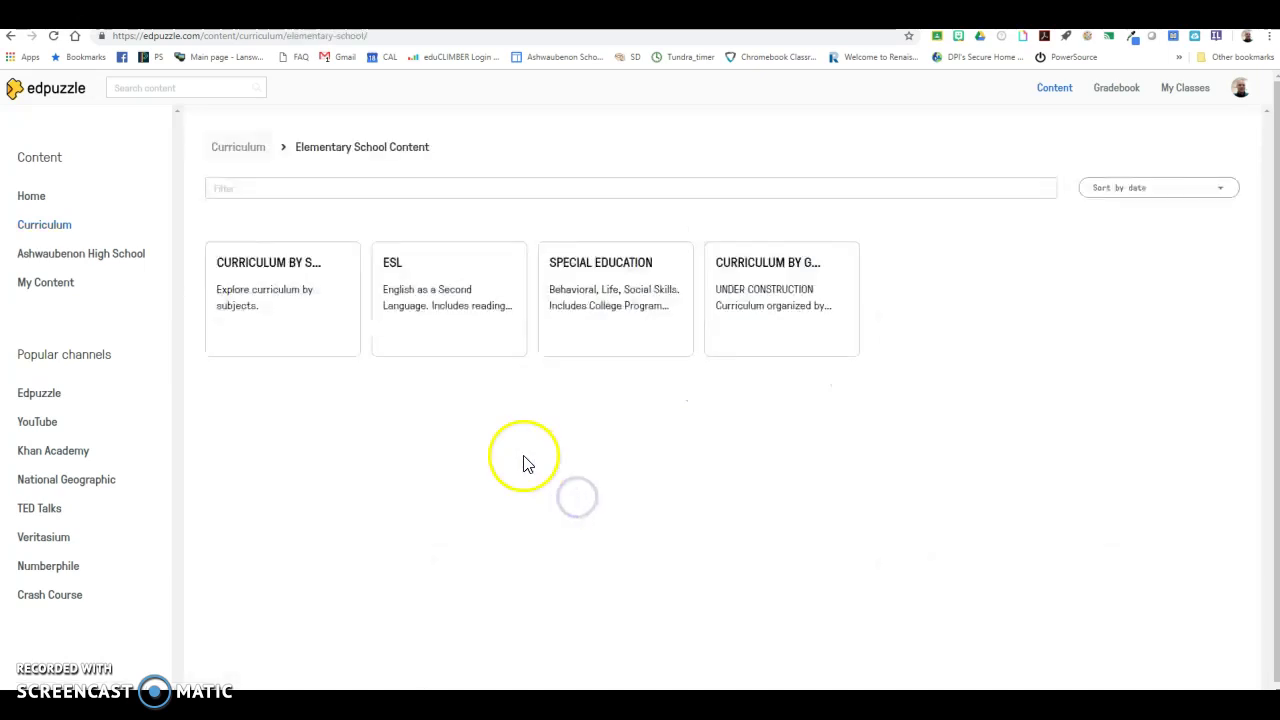
{"action": "left_click", "coordinate": [300, 335]}
{"action": "left_click", "coordinate": [267, 274]}
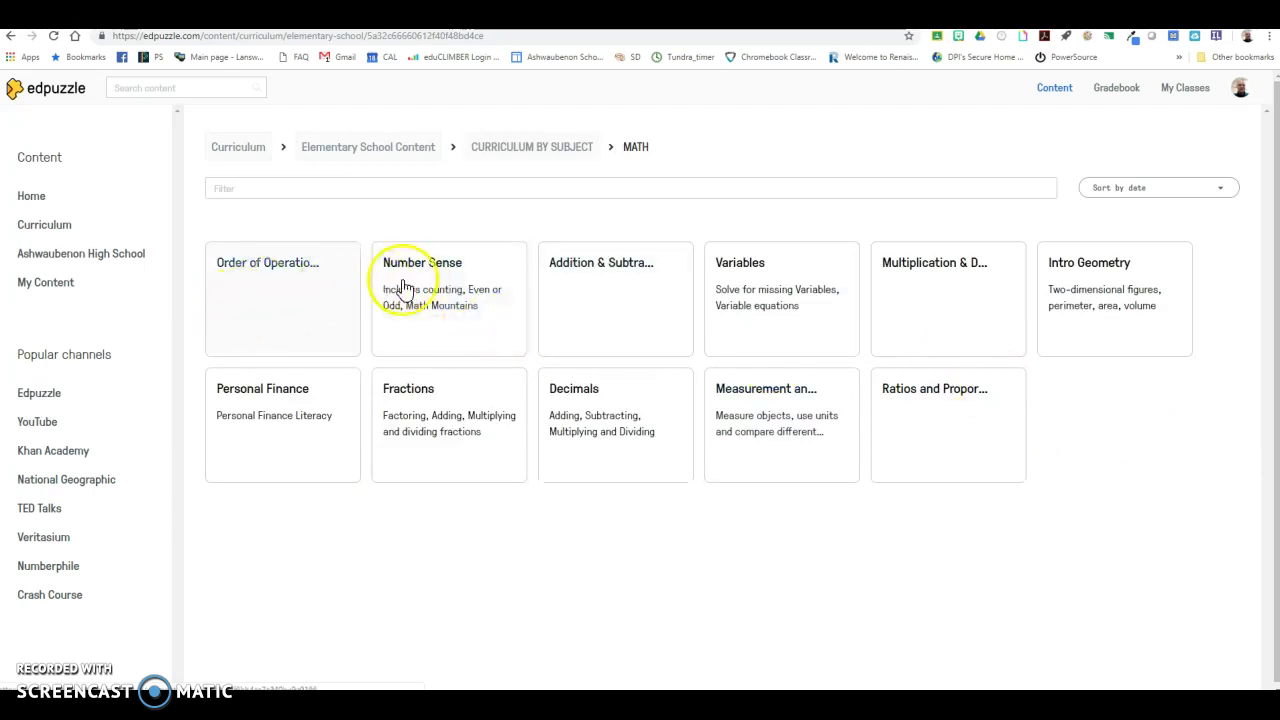
{"action": "left_click", "coordinate": [390, 405]}
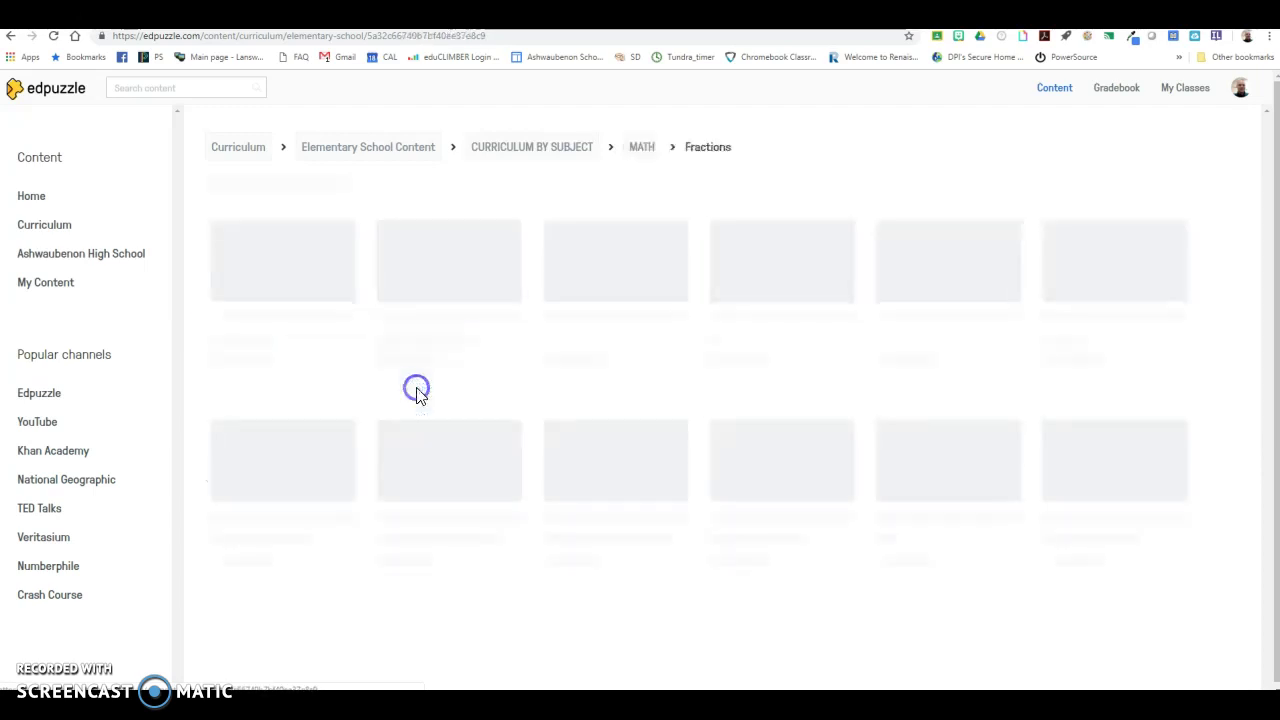
- Find the video "Converting Fractions to Decimals" among the Fractions videos, open it for editing, and return to the content home page
{"action": "scroll", "coordinate": [752, 350], "scroll_direction": "down", "scroll_amount": 2}
{"action": "scroll", "coordinate": [760, 355], "scroll_direction": "down", "scroll_amount": 5}
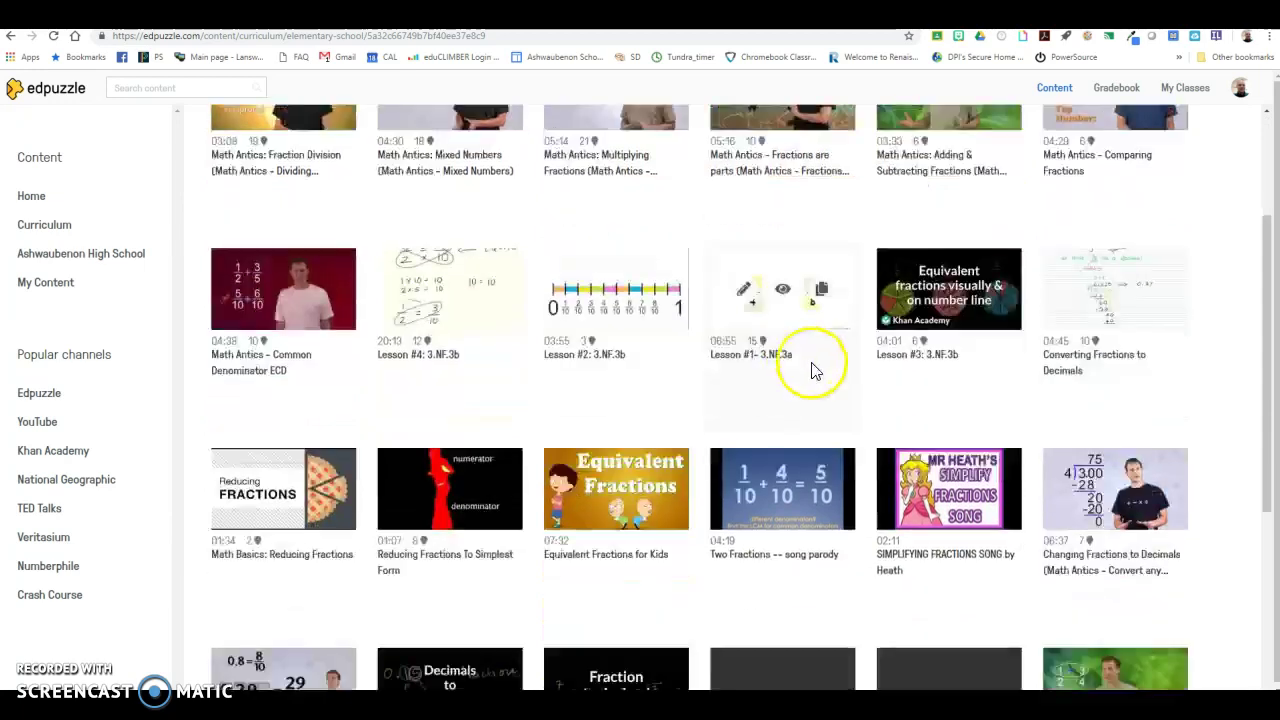
{"action": "scroll", "coordinate": [800, 370], "scroll_direction": "up", "scroll_amount": 2}
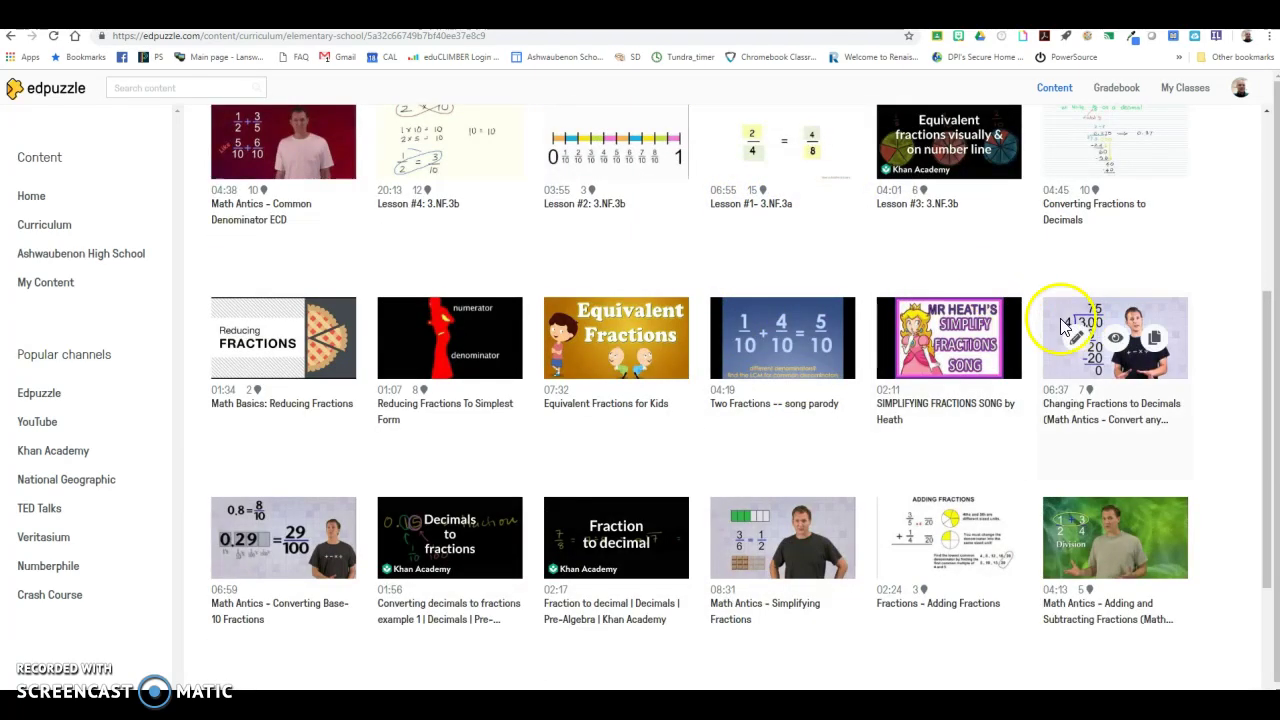
{"action": "scroll", "coordinate": [1063, 320], "scroll_direction": "down", "scroll_amount": 1}
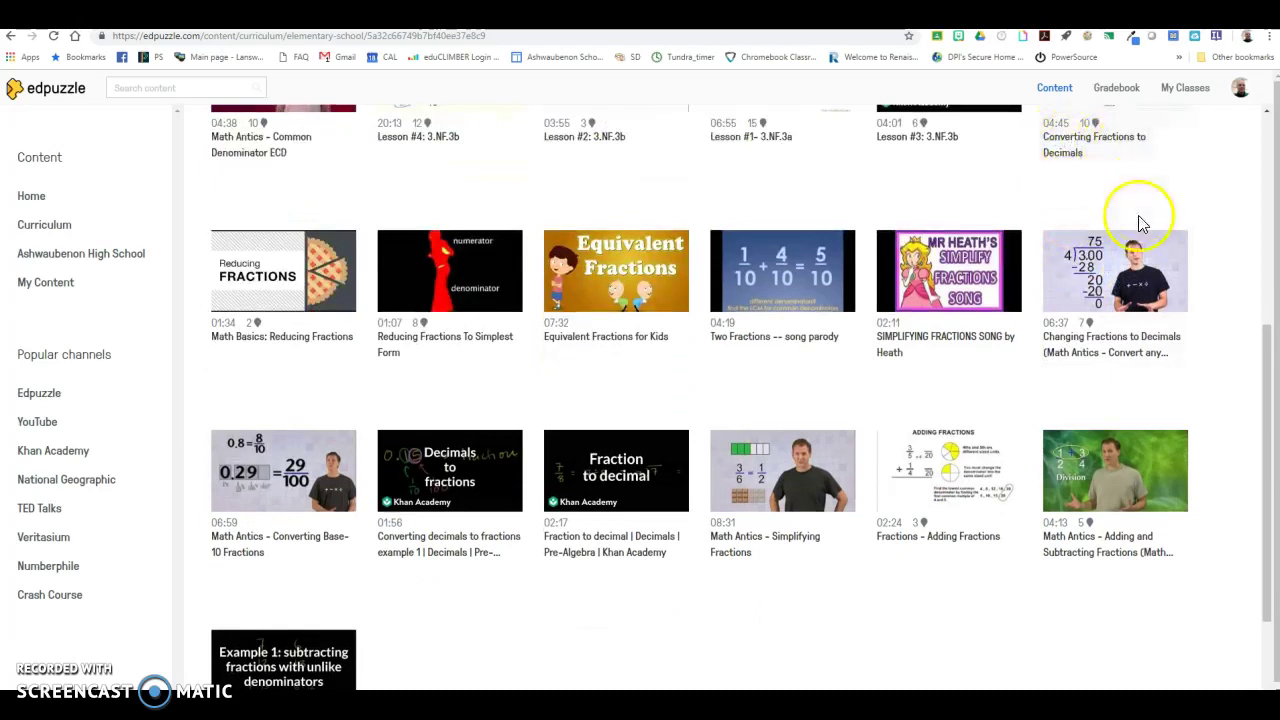
{"action": "scroll", "coordinate": [1135, 220], "scroll_direction": "up", "scroll_amount": 1}
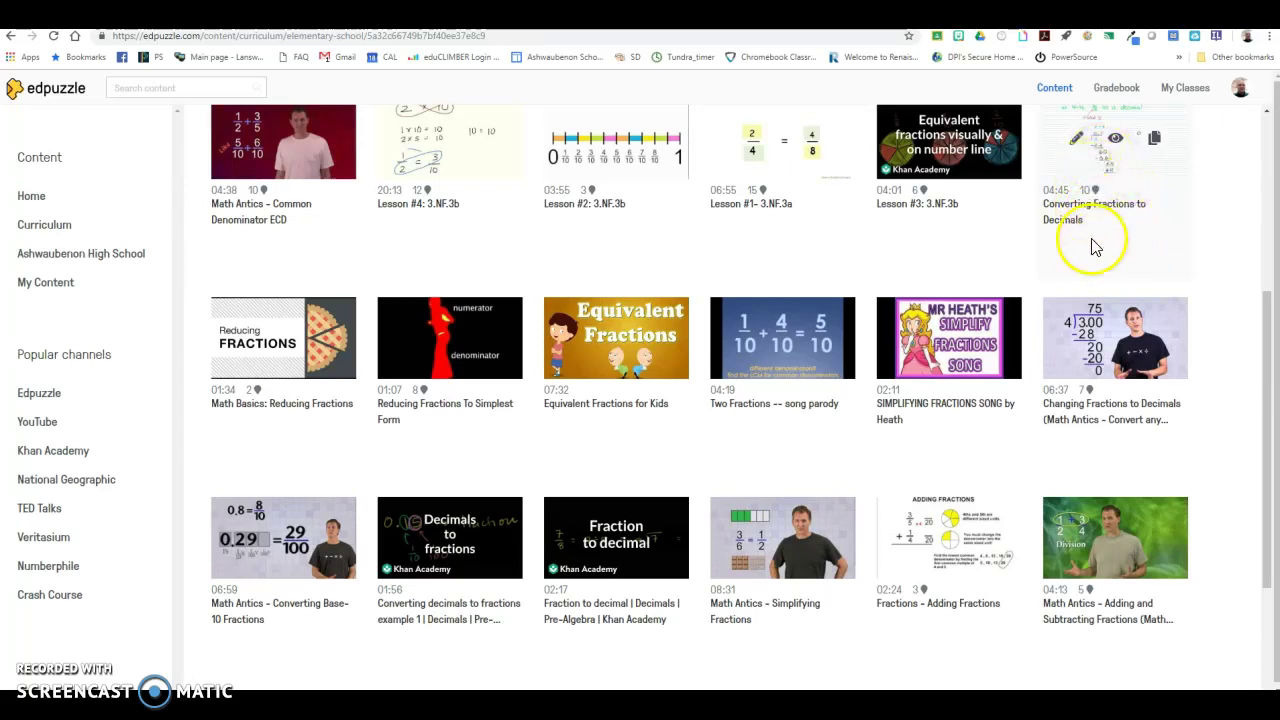
{"action": "scroll", "coordinate": [1100, 250], "scroll_direction": "up", "scroll_amount": 1}
{"action": "left_click", "coordinate": [1076, 205]}
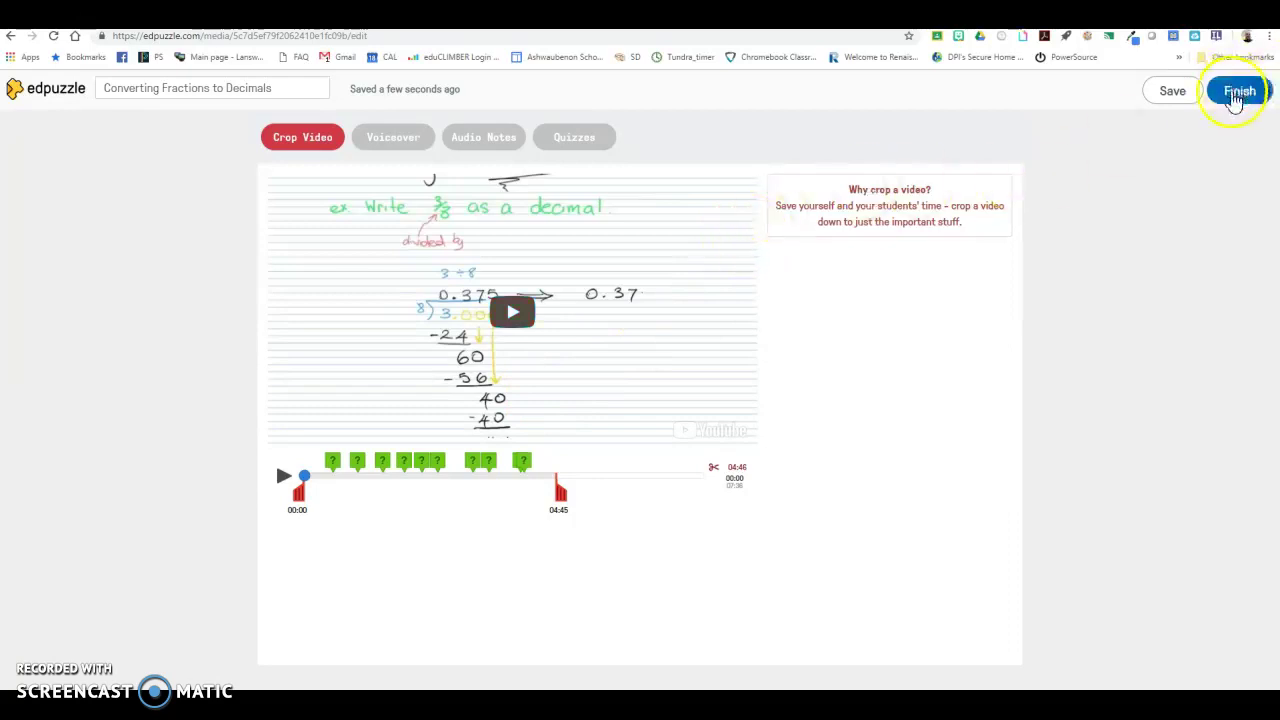
{"action": "left_click", "coordinate": [40, 100]}
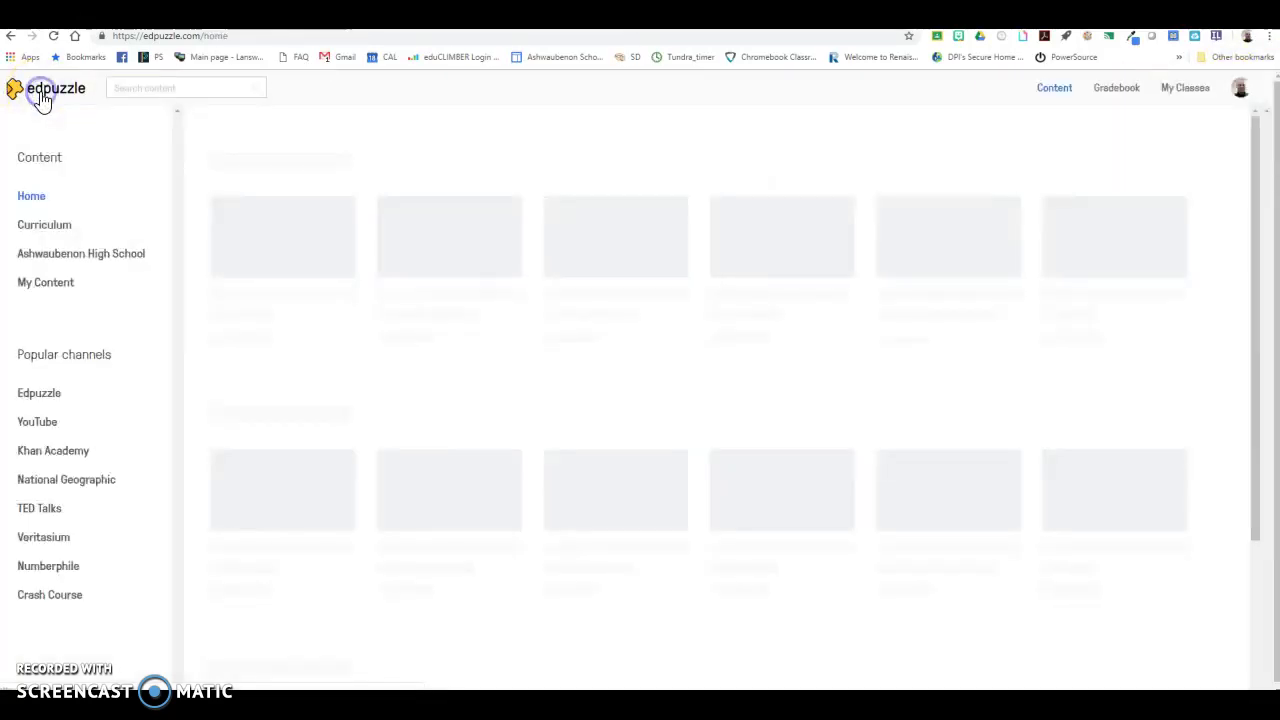